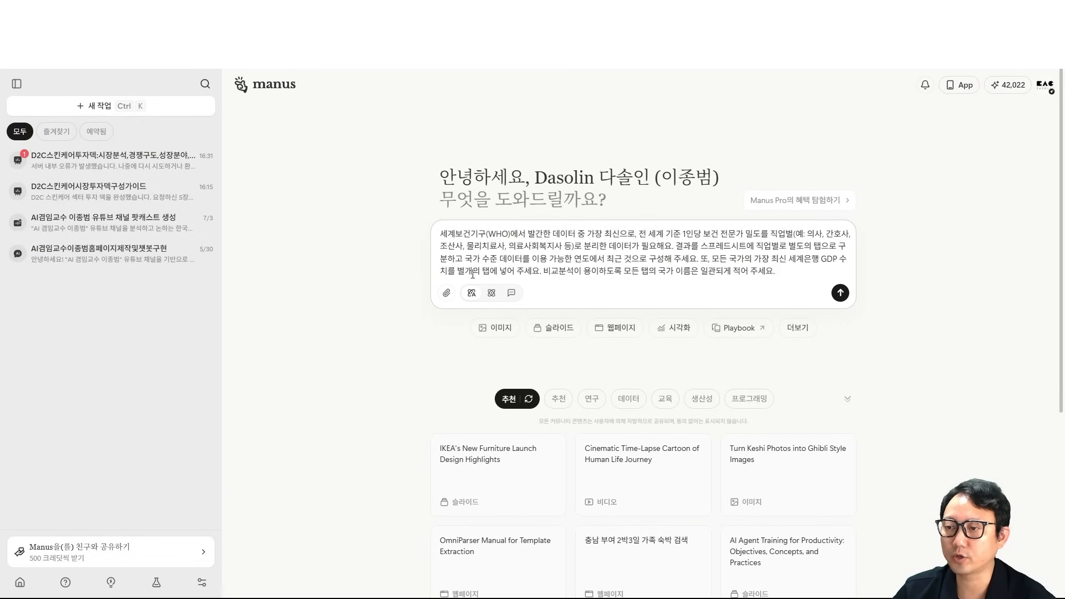
- Submit the prompt requesting a WHO health workforce density spreadsheet by profession with World Bank GDP data
click(840, 293)
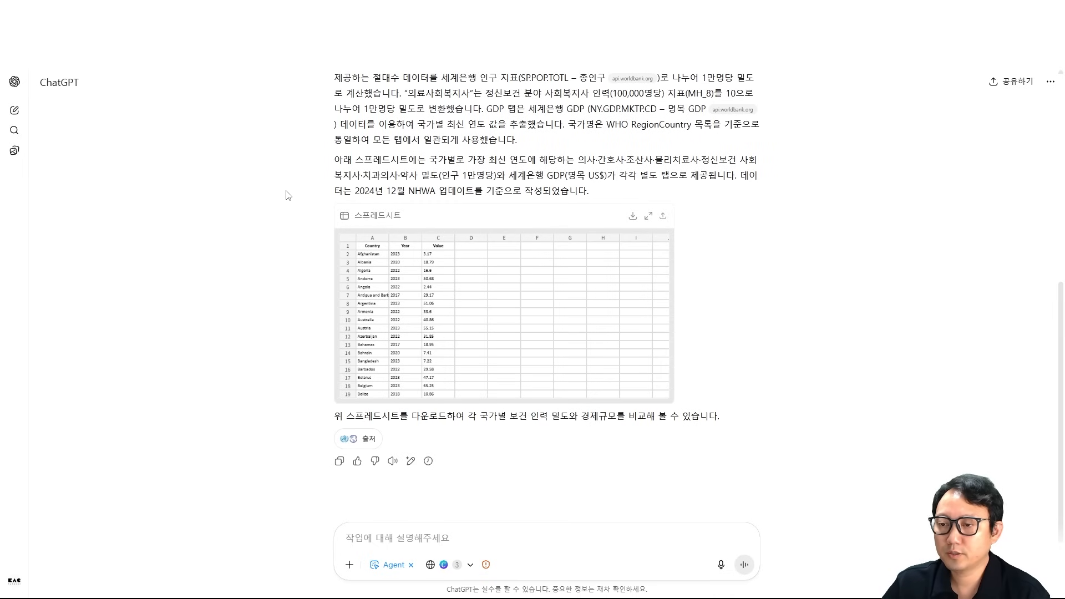
- Switch to ChatGPT and review its answer to the WHO data request, including the expanded 12-minute work log
scroll(288, 195, up, 5)
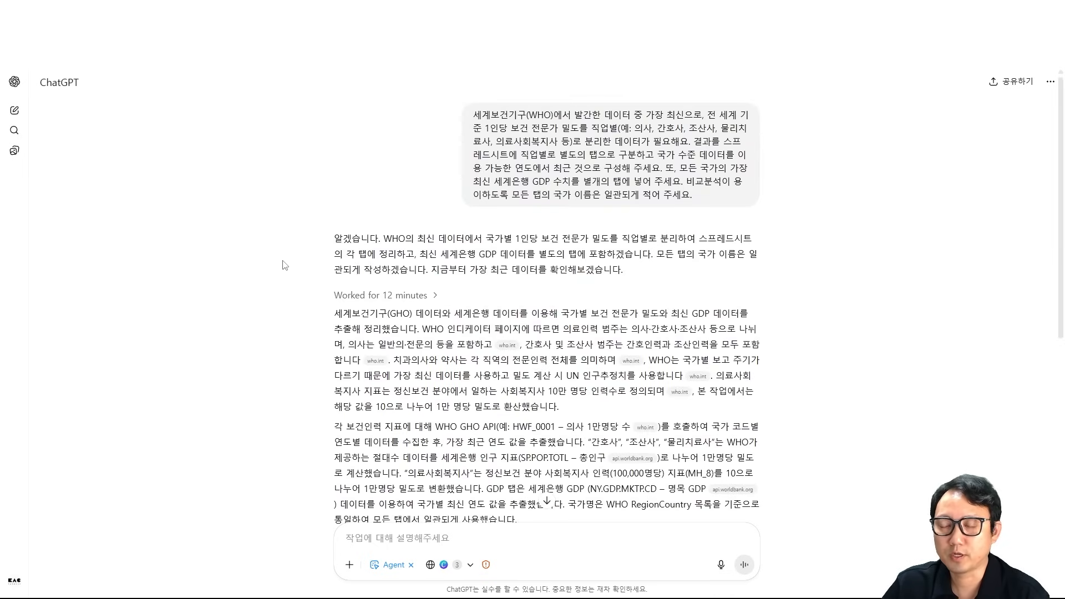
click(380, 295)
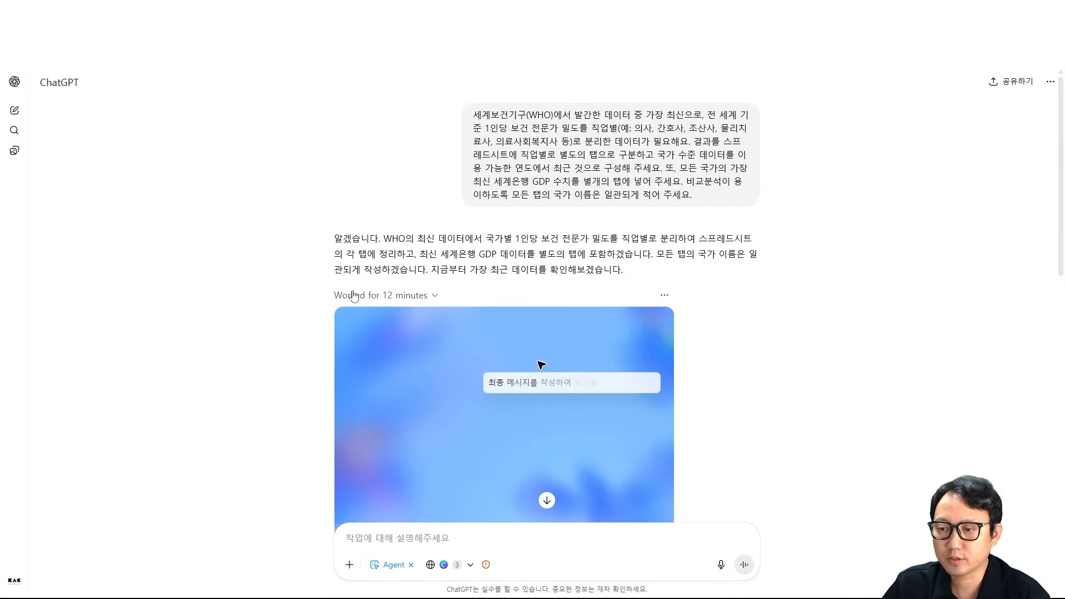
scroll(294, 302, down, 3)
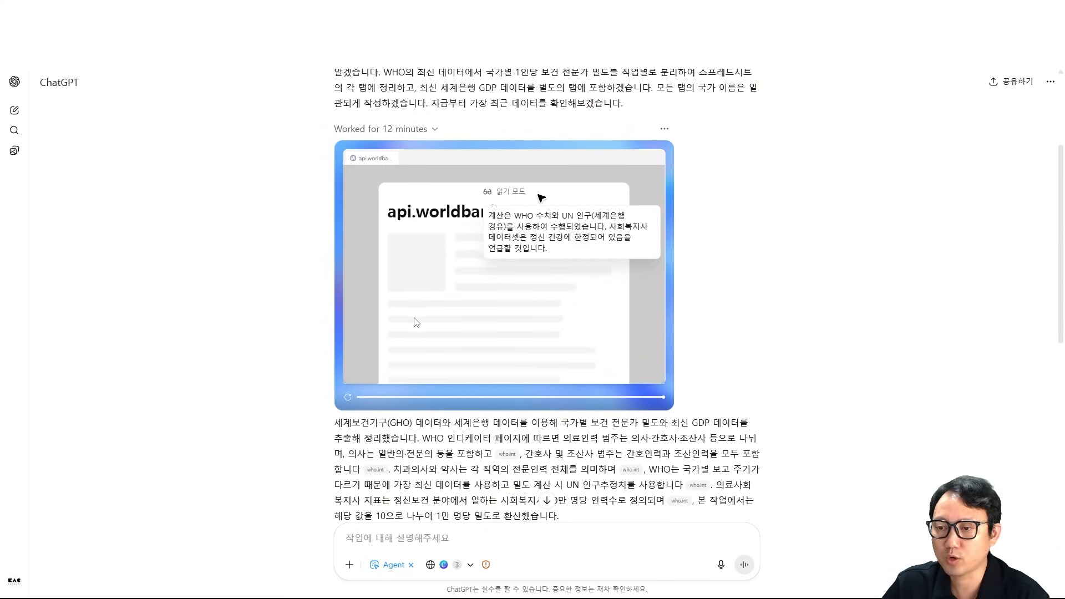
scroll(303, 248, down, 8)
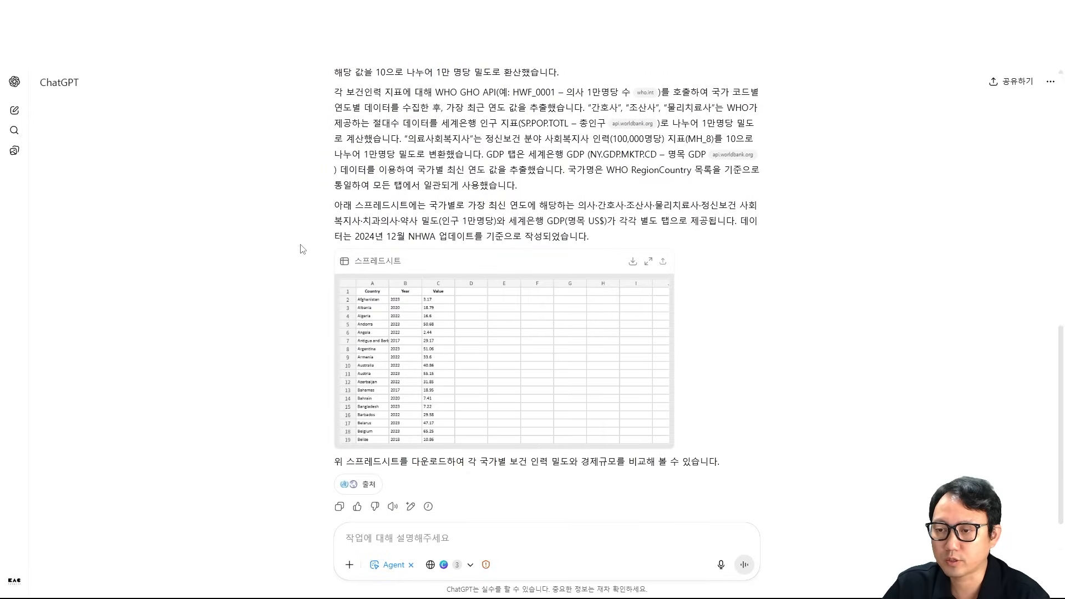
- Open the generated spreadsheet in full view and examine the Doctors sheet through its last rows
click(648, 261)
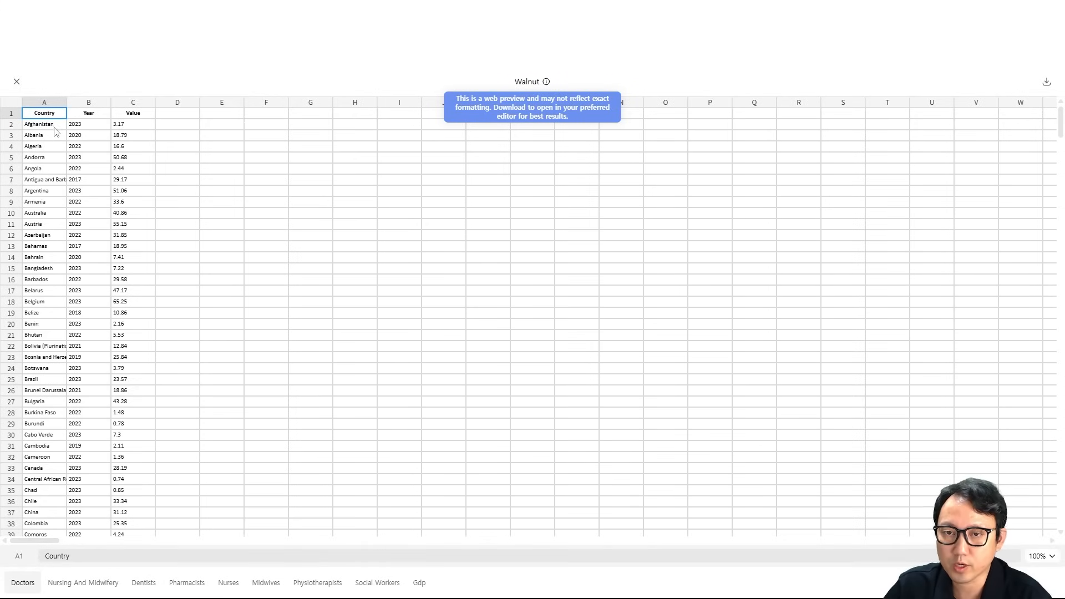
scroll(49, 480, down, 20)
scroll(46, 475, down, 7)
scroll(46, 475, up, 2)
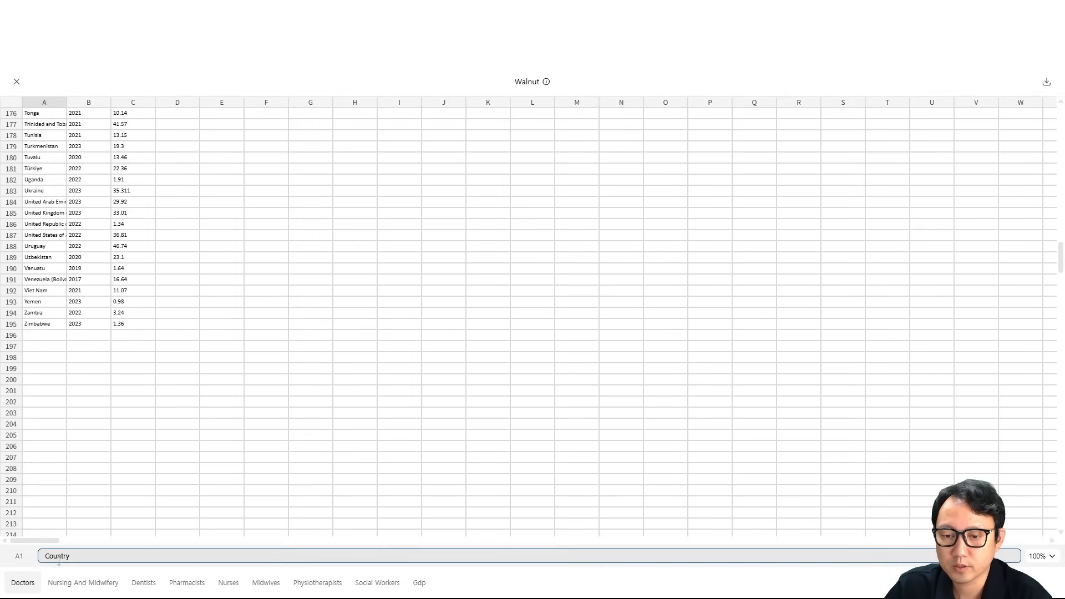
- Examine the country data in the Nursing And Midwifery and Dentists sheets
click(62, 583)
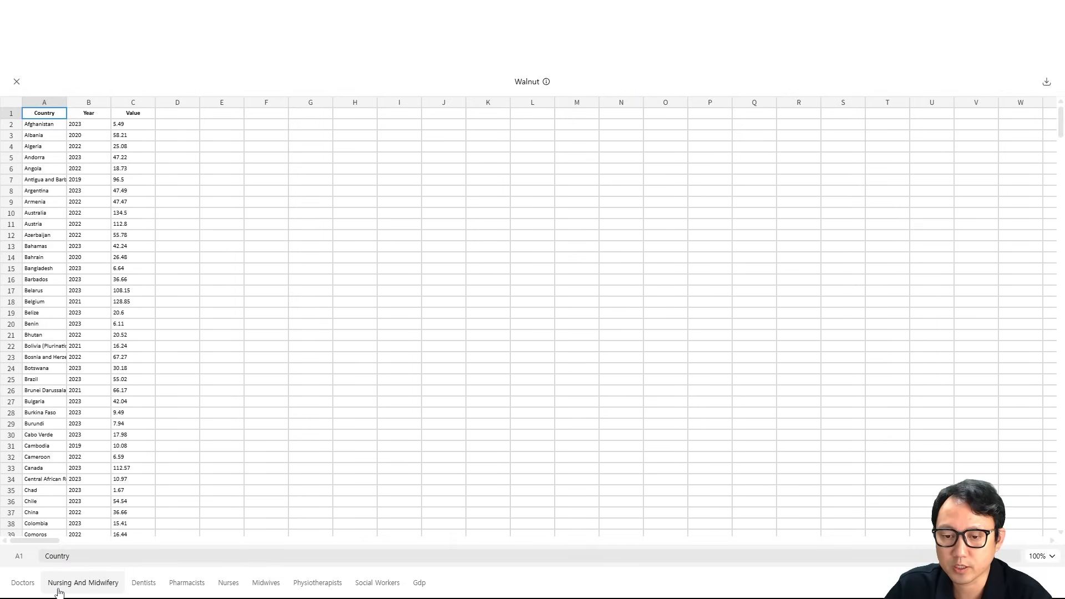
scroll(79, 337, down, 15)
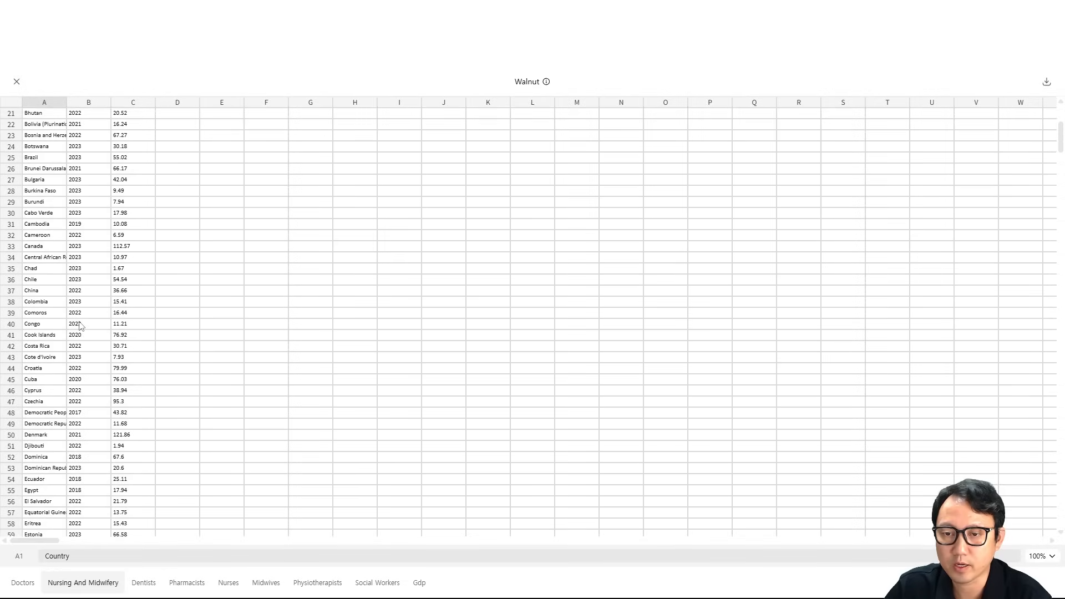
scroll(80, 333, up, 15)
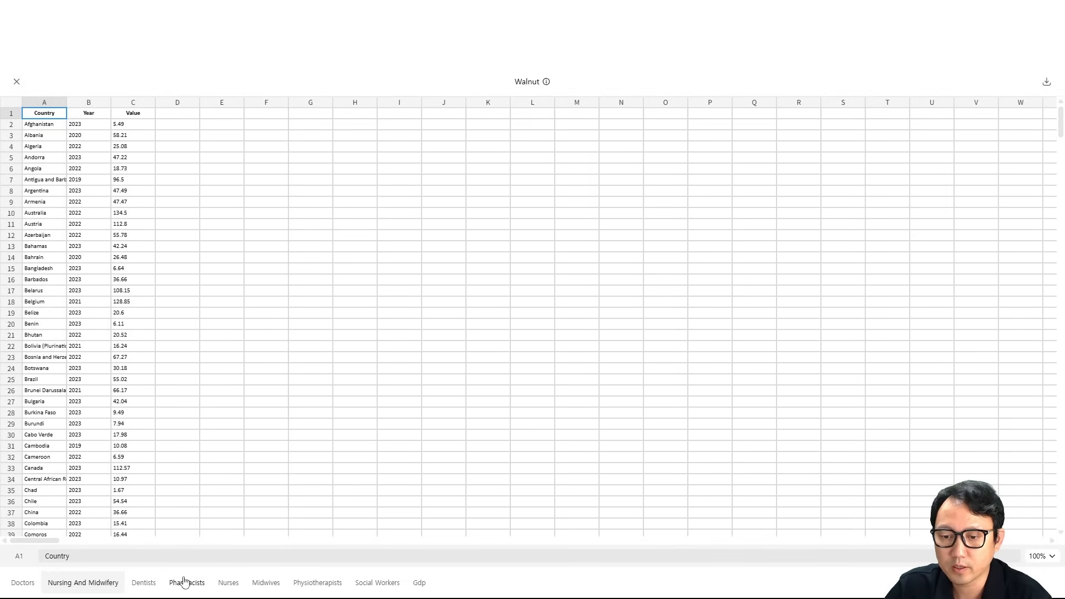
click(141, 589)
scroll(136, 421, down, 5)
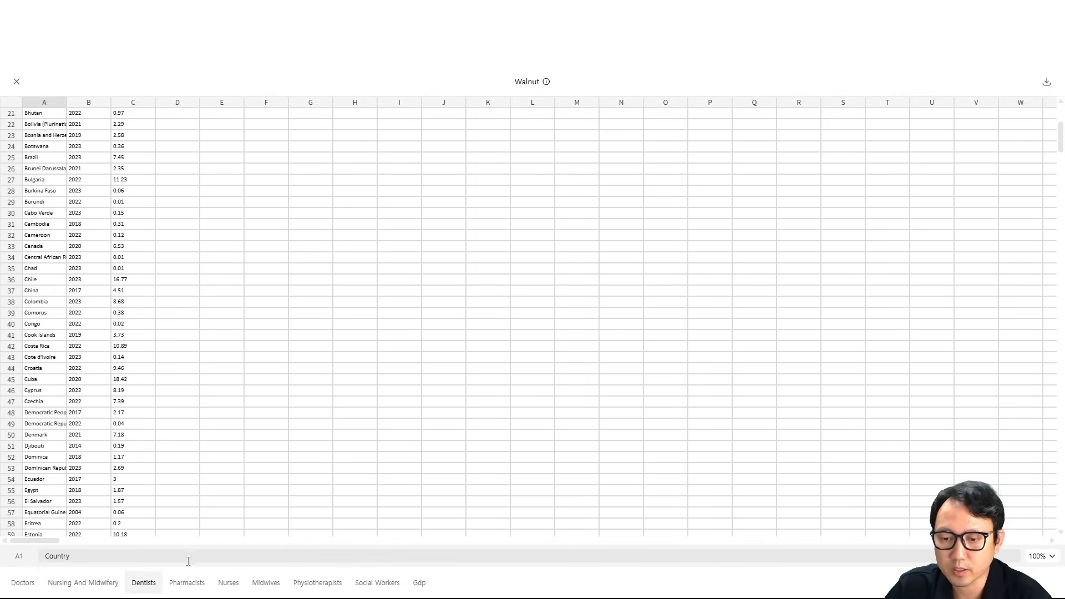
- Examine the country values in the Pharmacists, Nurses and Midwives sheets
click(187, 588)
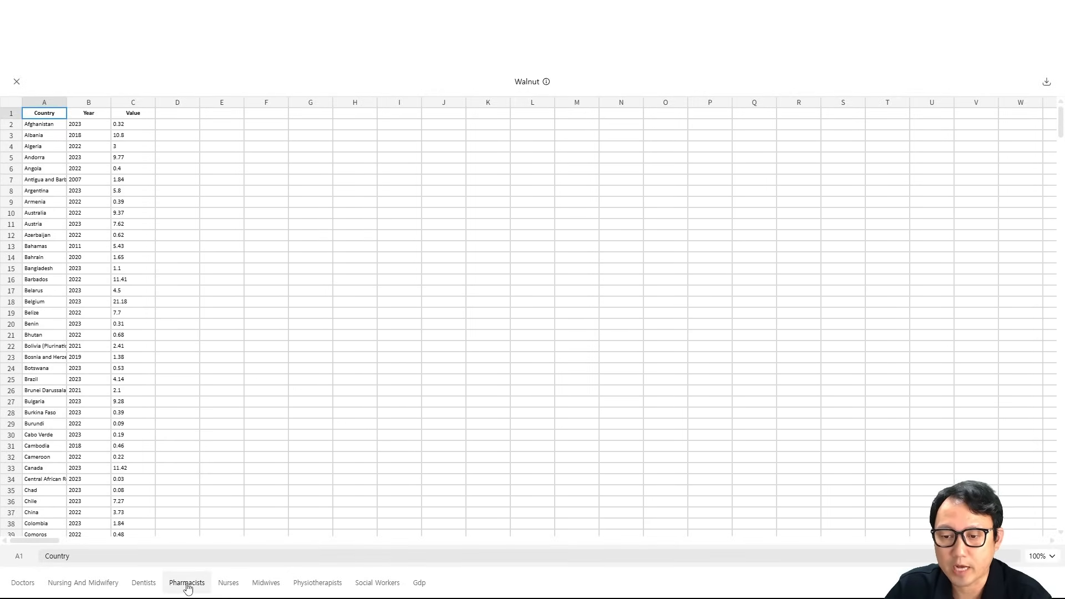
scroll(148, 385, down, 10)
scroll(147, 385, up, 10)
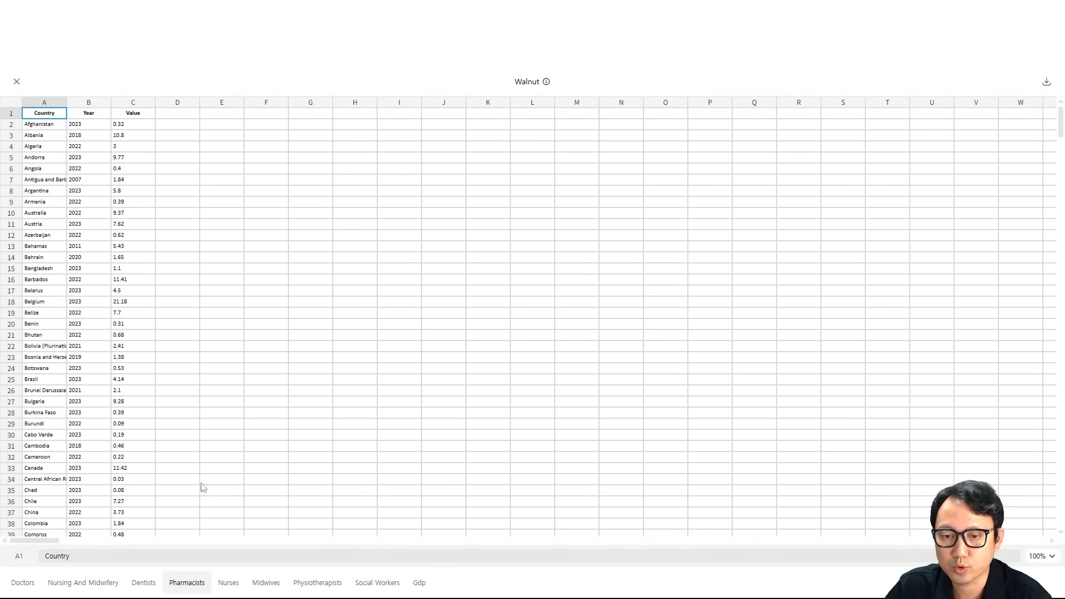
click(227, 585)
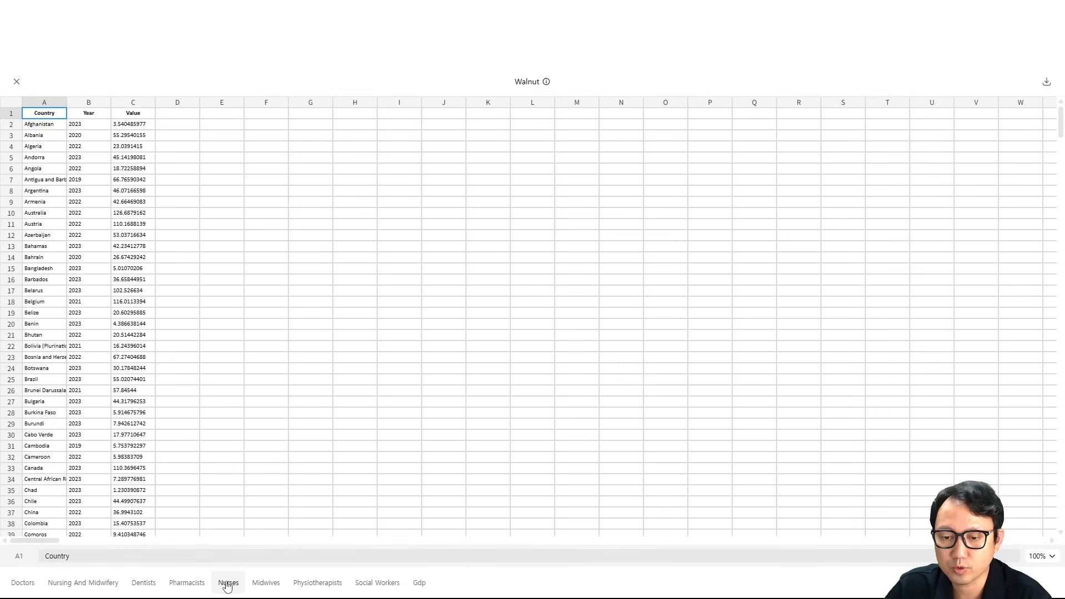
click(271, 588)
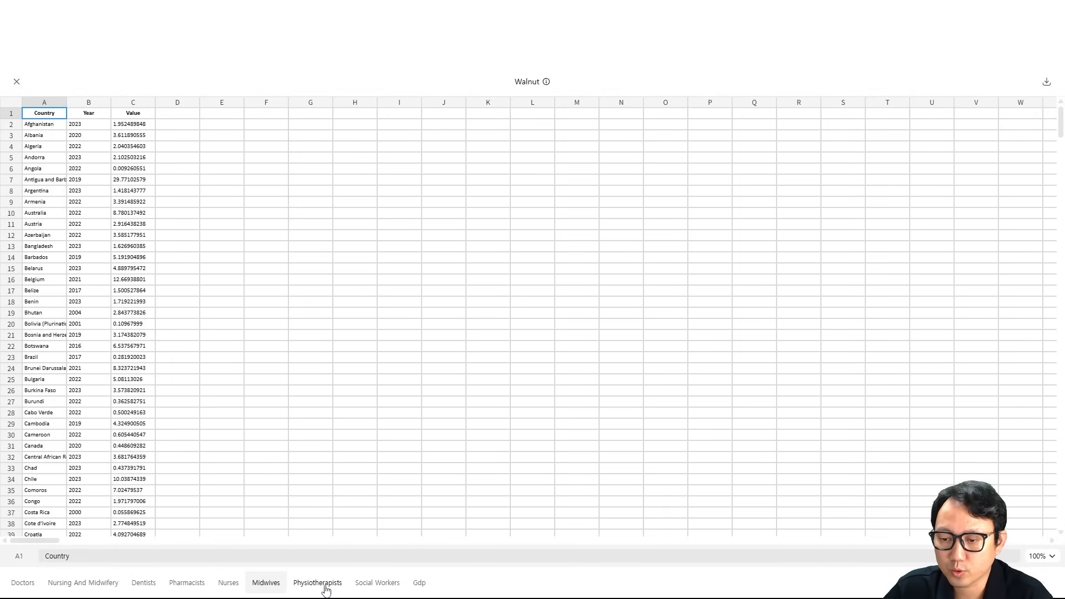
- Examine the country rows in the Physiotherapists and Social Workers sheets
click(326, 590)
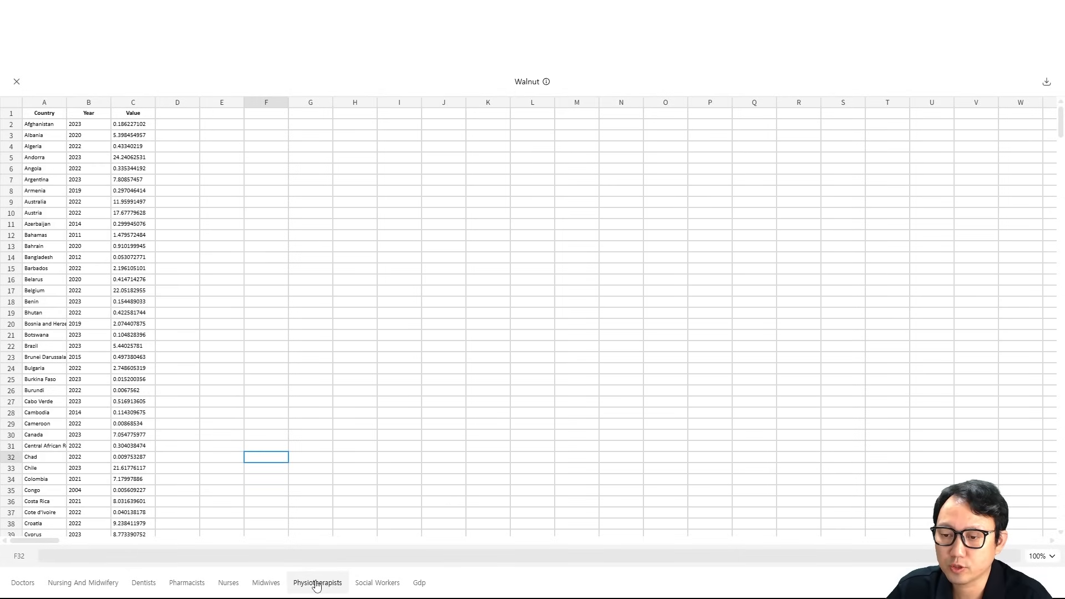
scroll(210, 421, down, 5)
scroll(256, 500, up, 3)
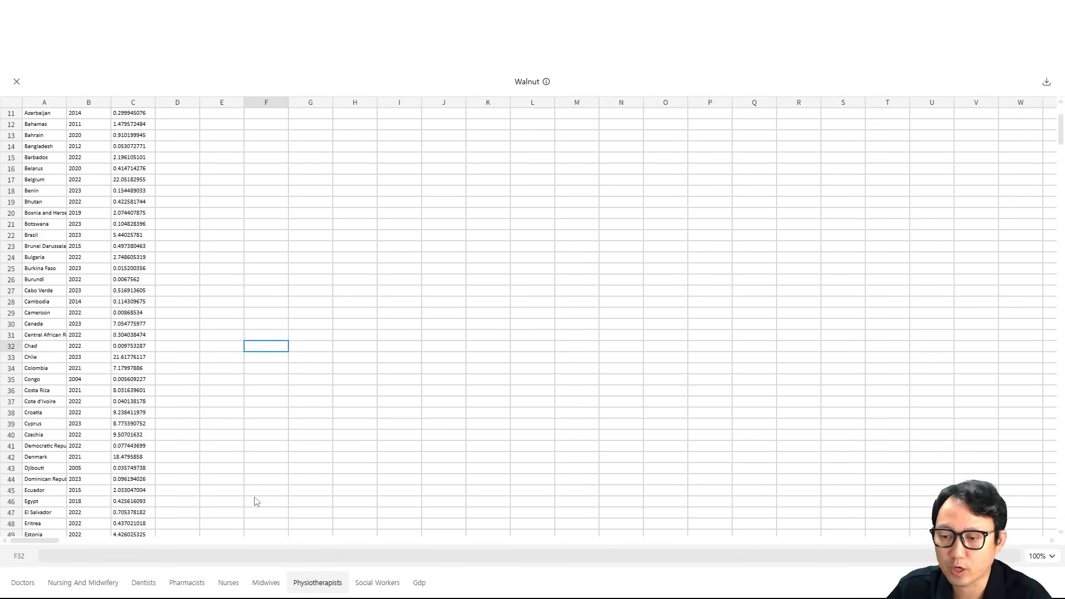
click(374, 582)
scroll(195, 368, down, 3)
scroll(192, 366, down, 5)
scroll(192, 366, up, 8)
- Check the country figures in the Gdp sheet and close the spreadsheet preview
click(418, 583)
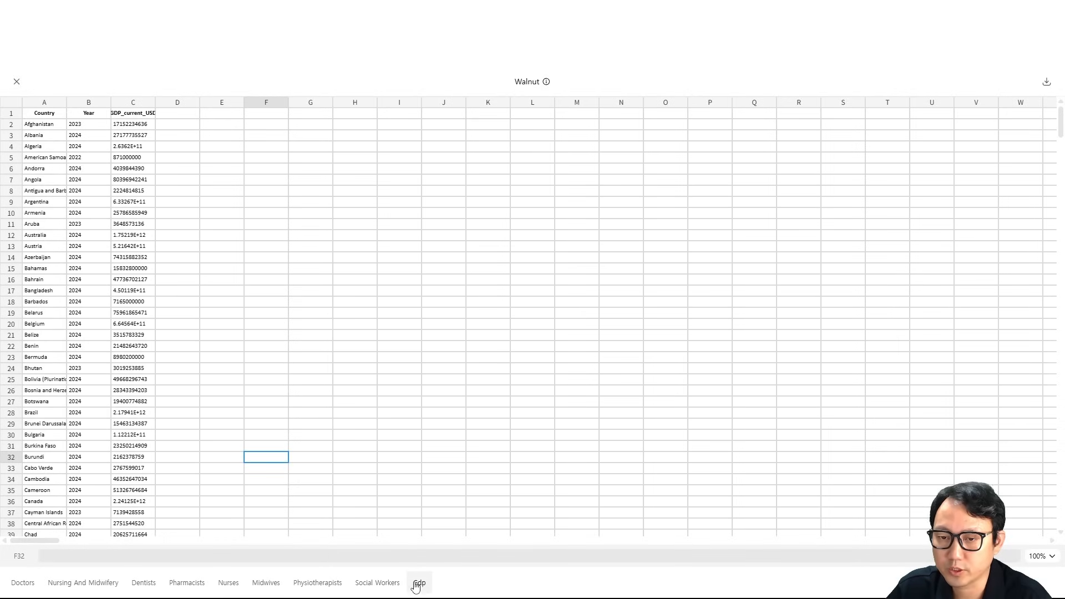
scroll(170, 346, down, 5)
scroll(169, 346, up, 5)
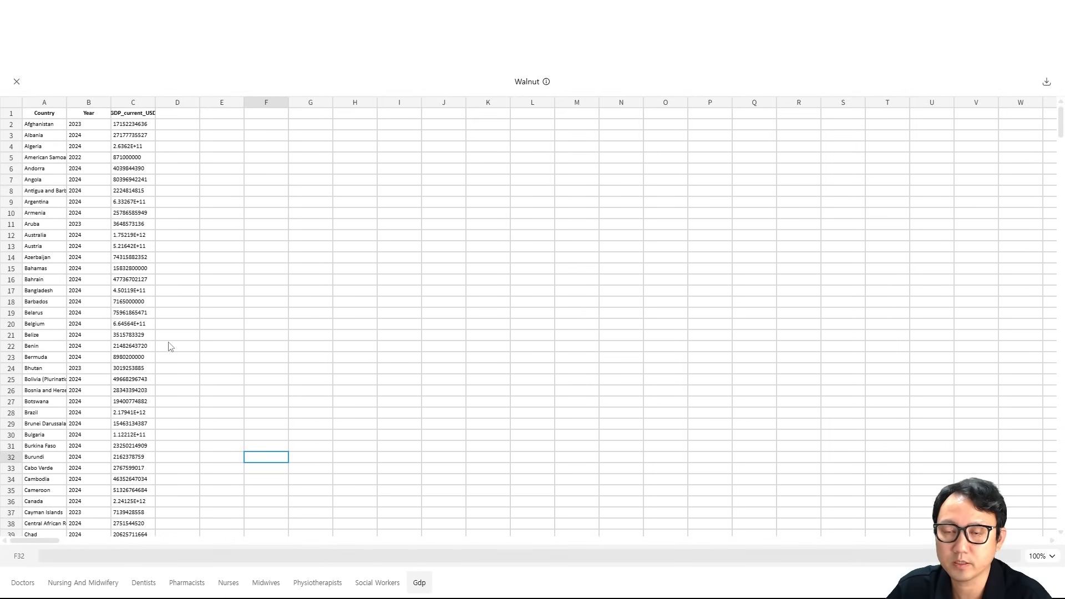
scroll(190, 352, down, 2)
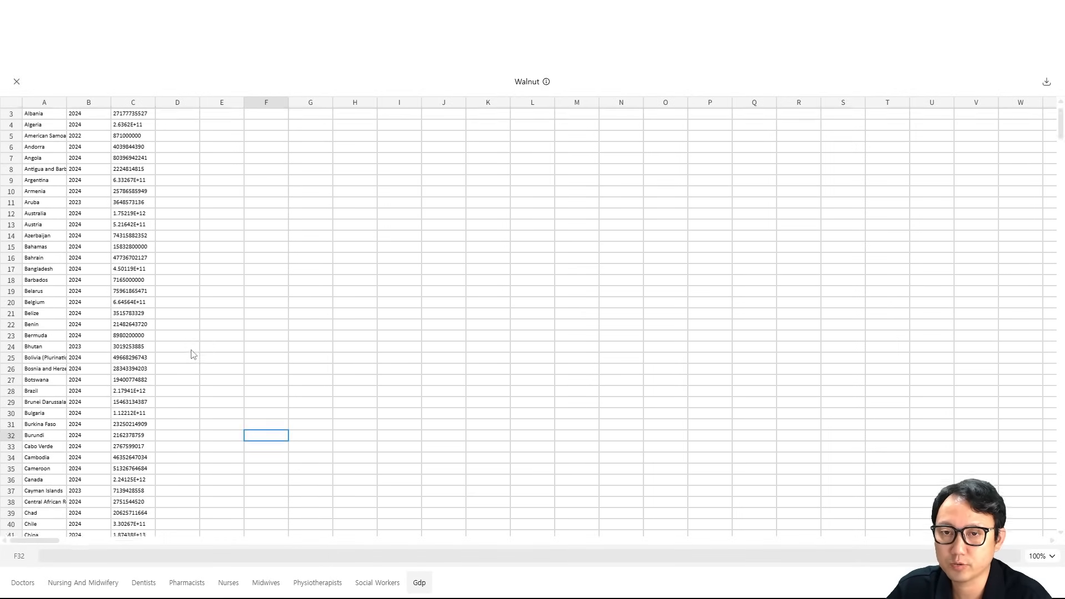
key(Escape)
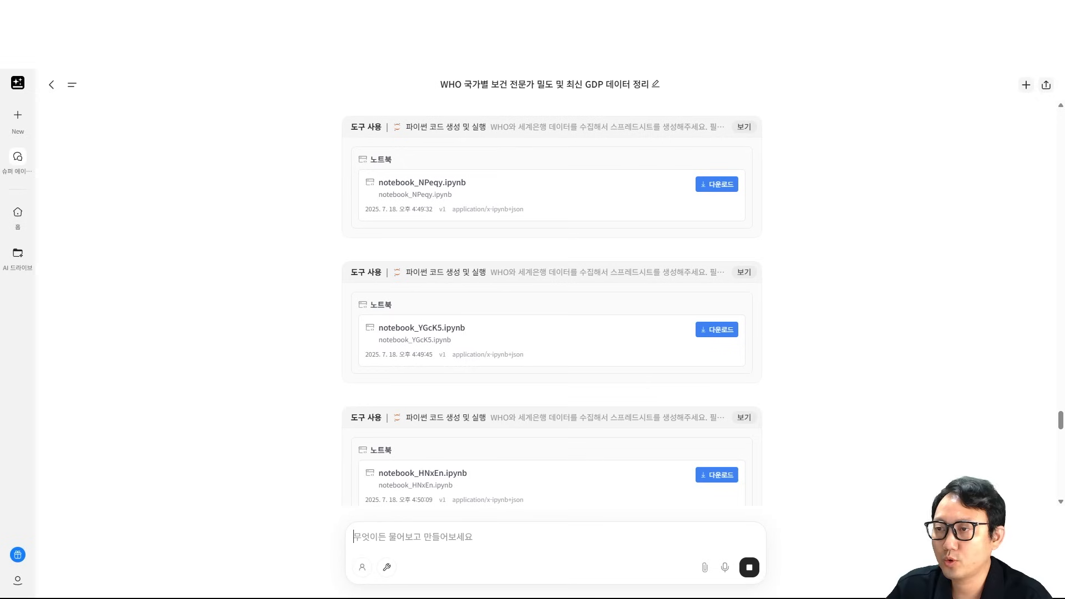
- Switch to Genspark and review the WHO and GDP task's tool log from the original request to the latest notebook
scroll(427, 333, up, 10)
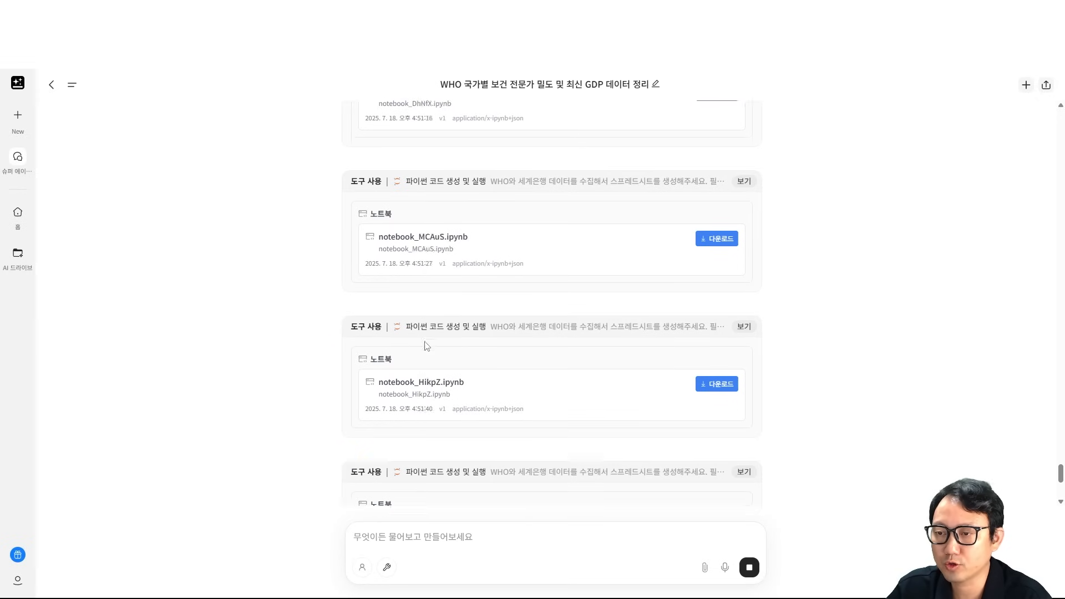
scroll(427, 345, up, 10)
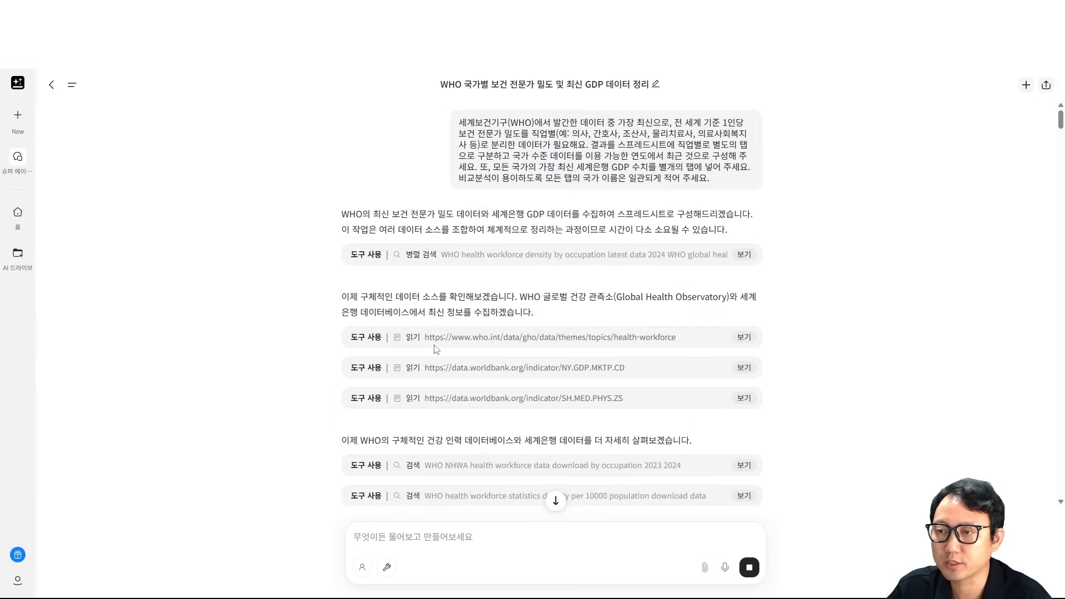
scroll(435, 347, down, 15)
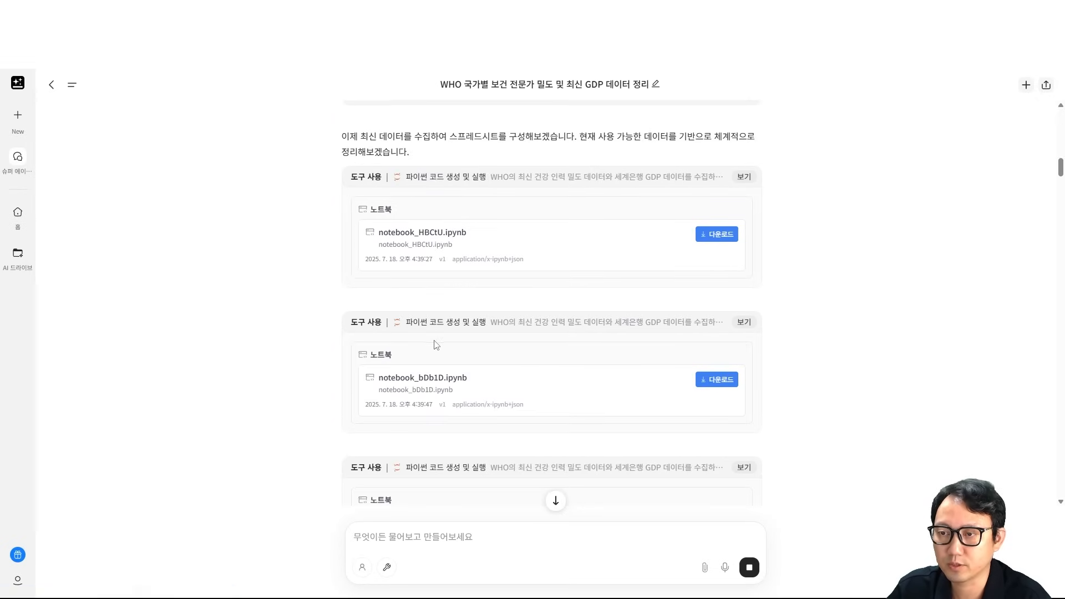
scroll(436, 345, down, 10)
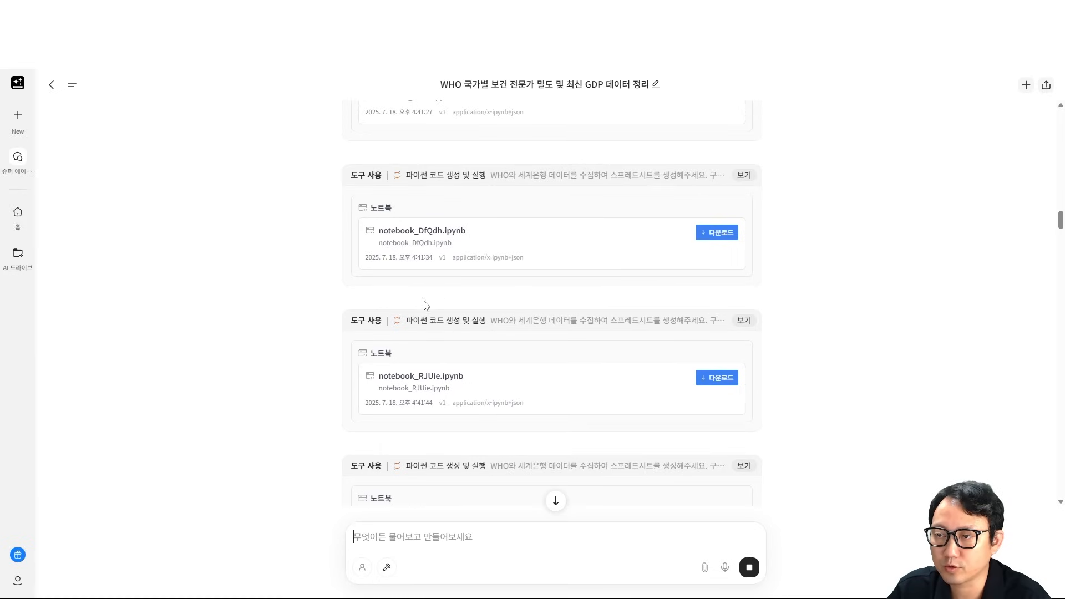
scroll(444, 324, down, 15)
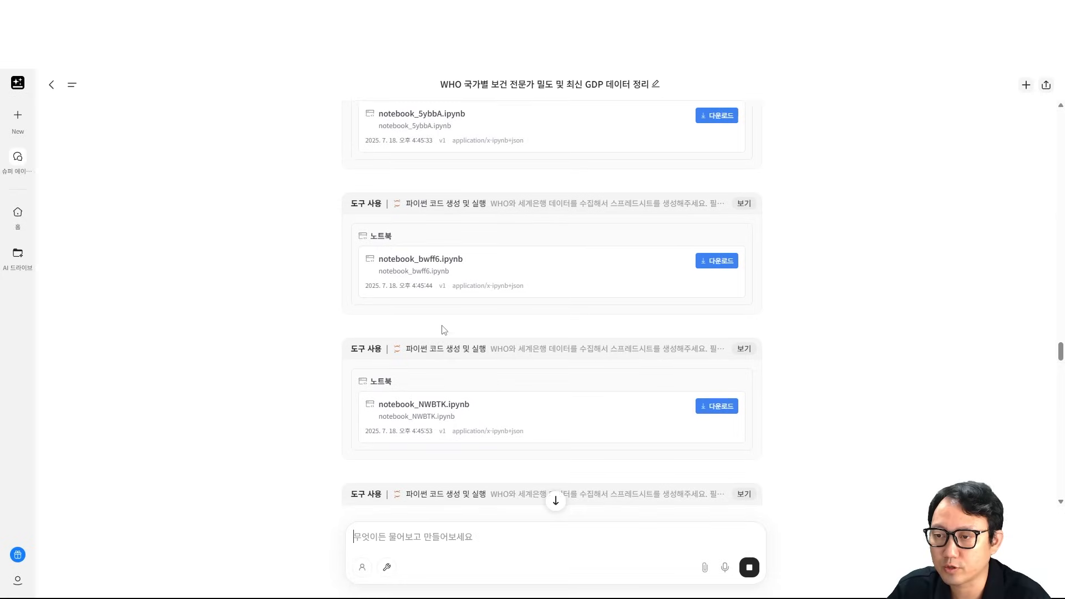
scroll(441, 327, down, 10)
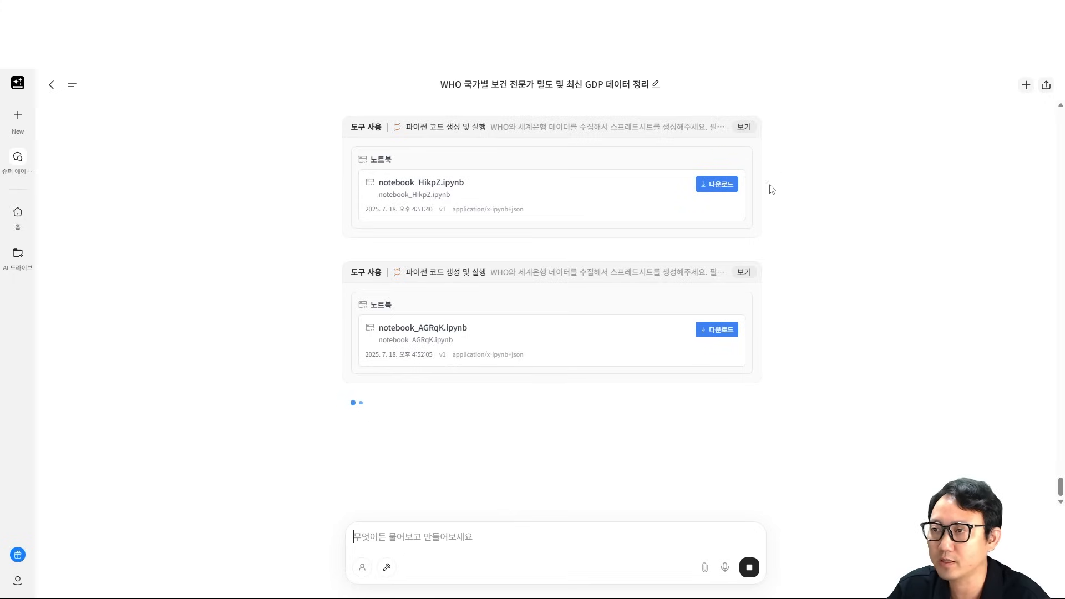
click(749, 567)
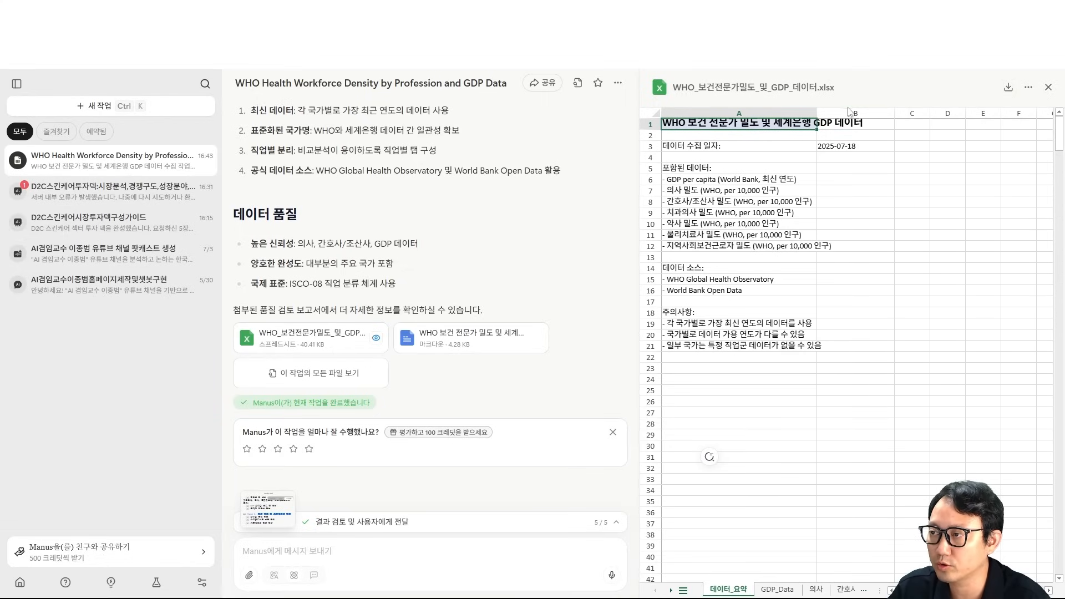
- Switch to Manus, expand the WHO_보건전문가밀도_및_GDP_데이터.xlsx preview to full screen and examine the GDP_Data sheet
click(1028, 87)
click(1008, 114)
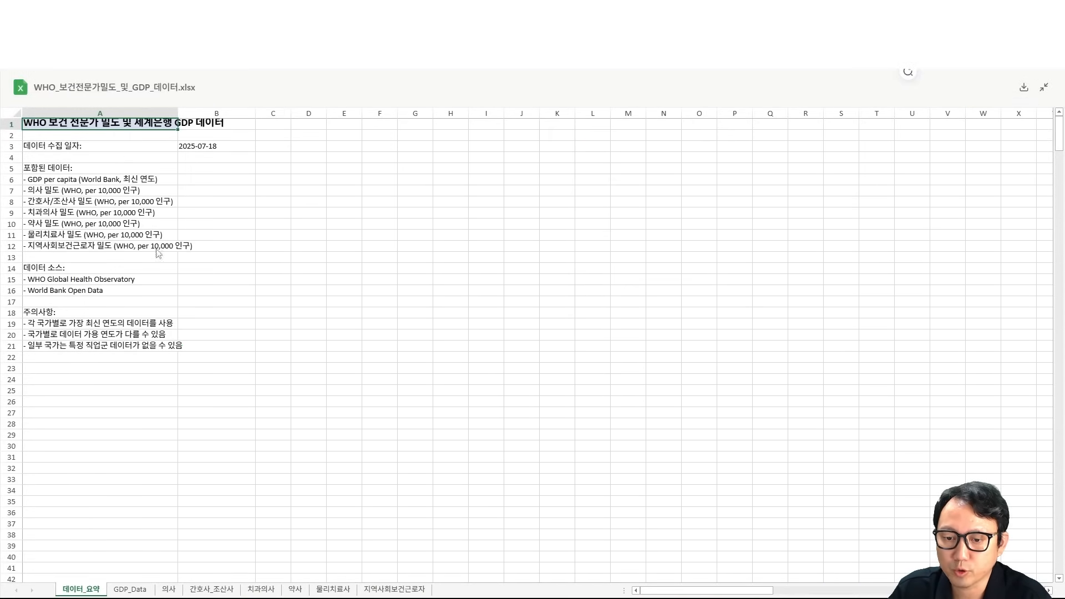
click(129, 590)
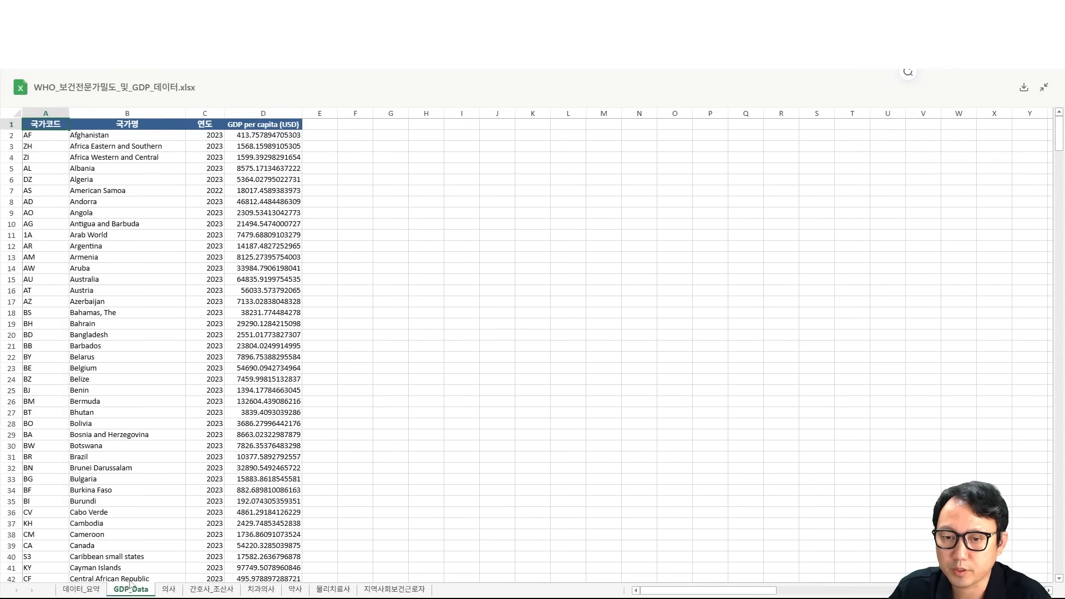
scroll(154, 493, down, 20)
scroll(148, 485, down, 20)
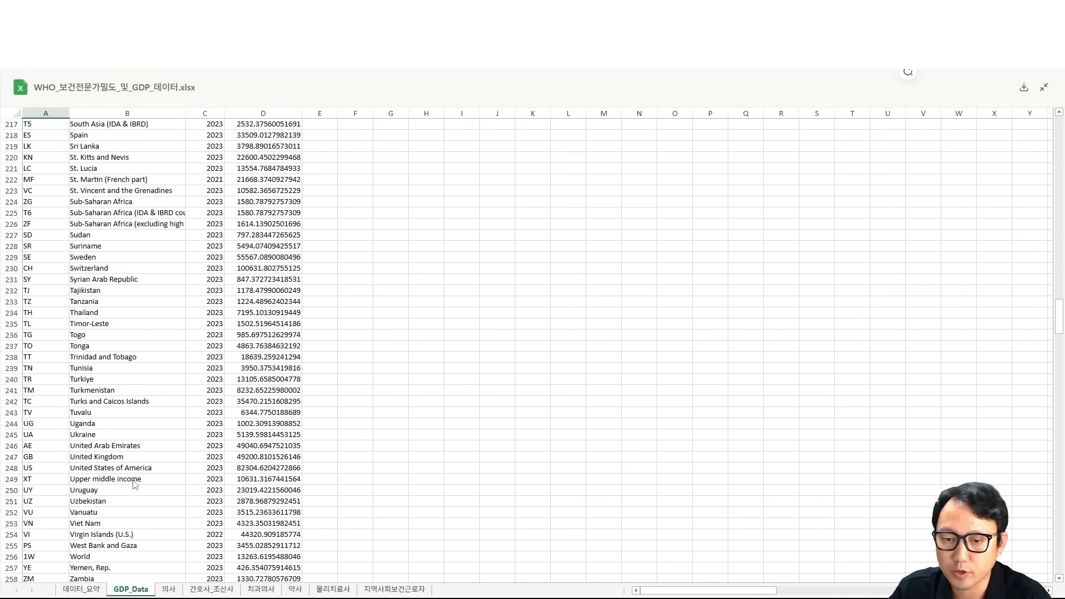
scroll(135, 485, down, 4)
- Examine the doctor density data in the 의사 sheet through its last rows
click(168, 589)
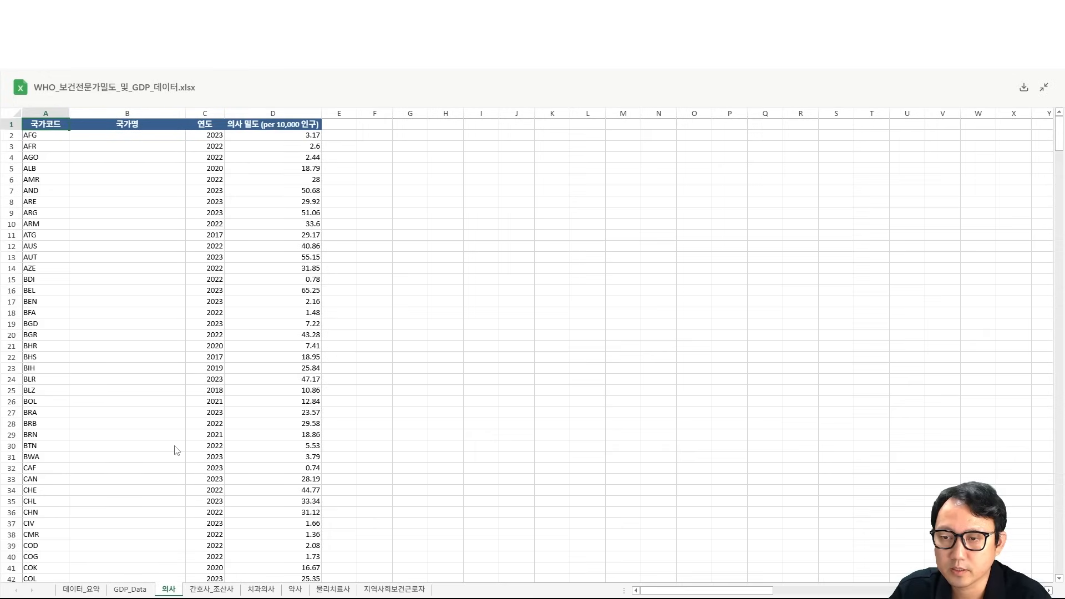
scroll(175, 451, down, 20)
scroll(177, 453, up, 6)
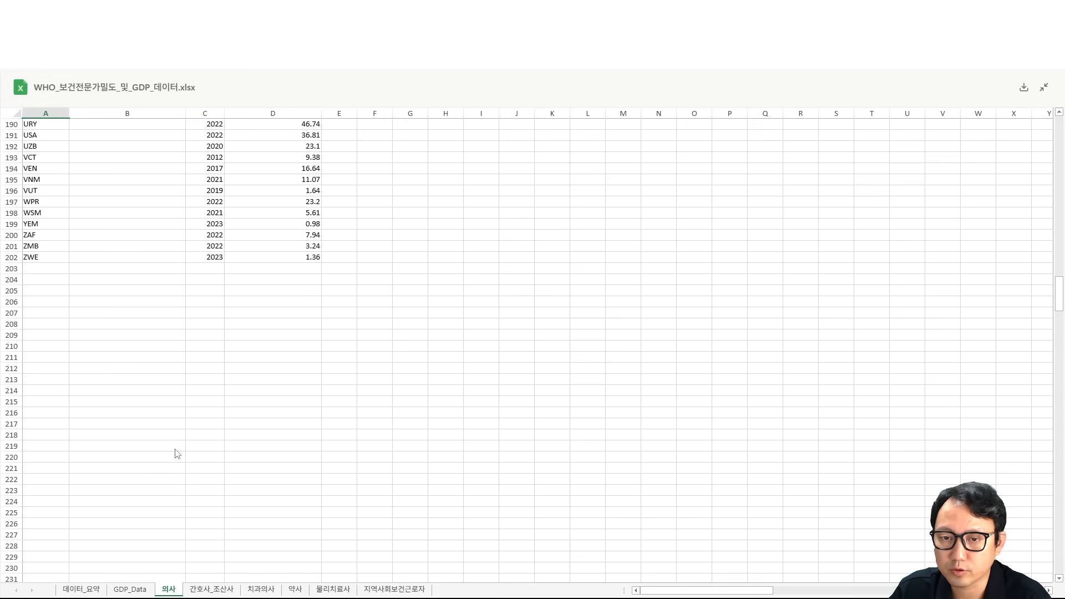
scroll(177, 454, up, 2)
- Look through the 간호사_조산사, 치과의사, 약사 and 물리치료사 sheets
click(212, 589)
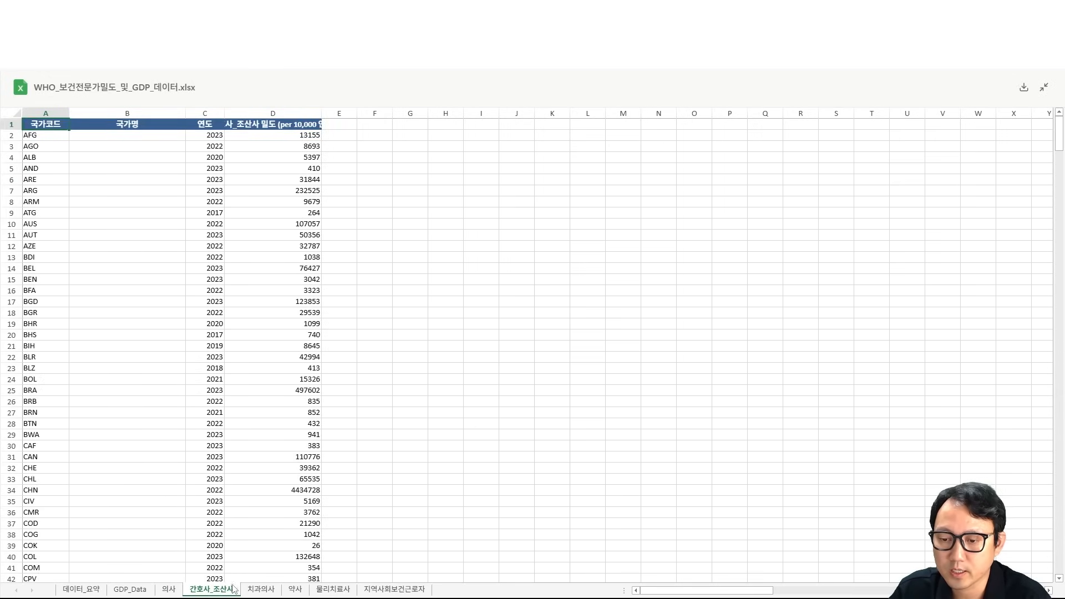
click(260, 589)
click(293, 589)
click(334, 591)
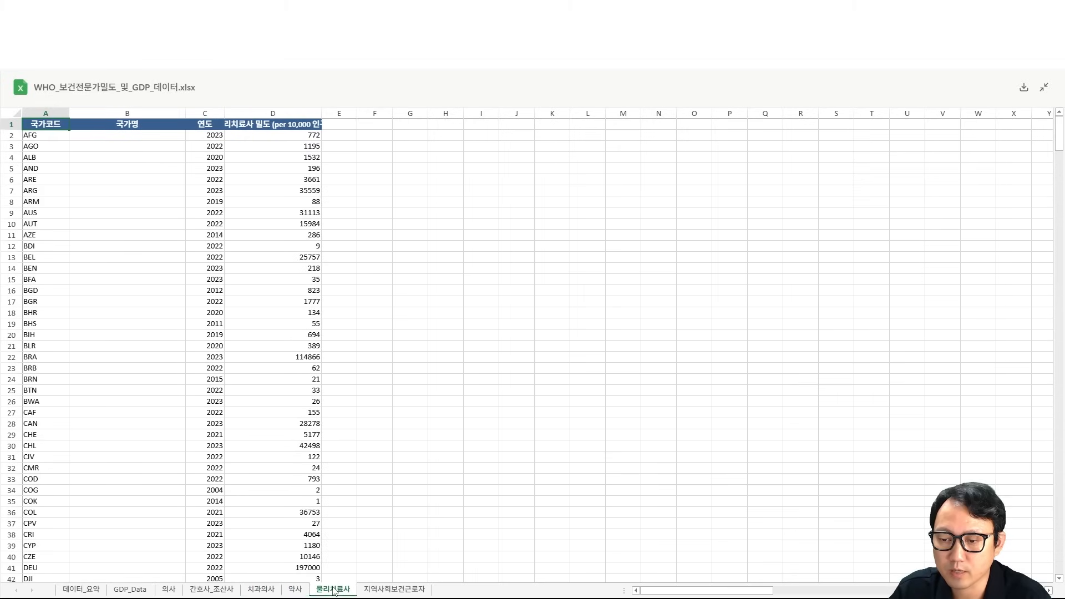
- Examine the community health worker data in the 지역사회보건근로자 sheet through its last rows
click(380, 590)
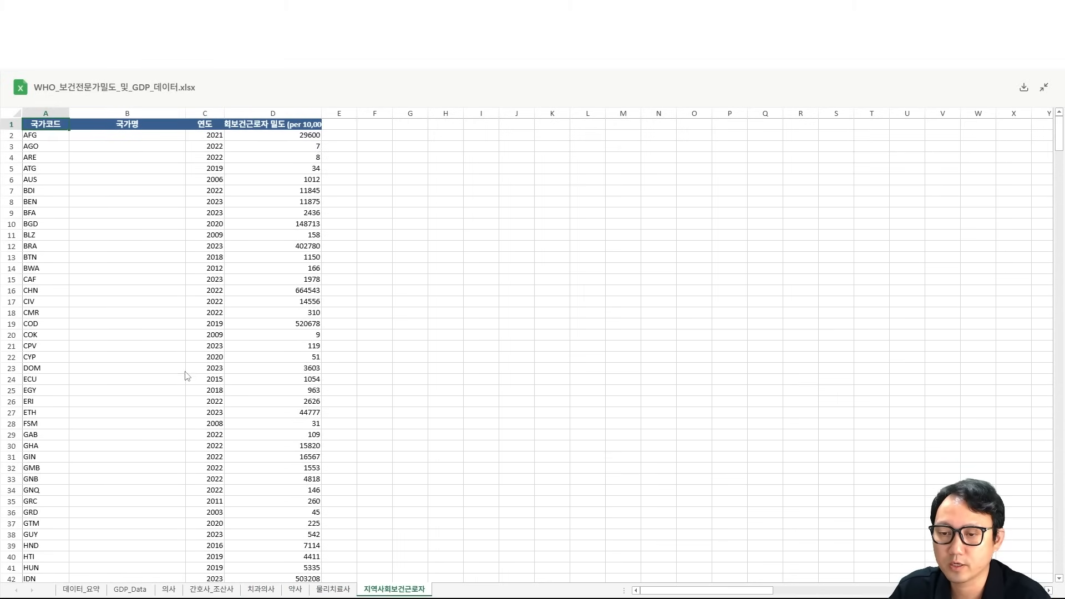
scroll(187, 377, down, 20)
scroll(188, 375, up, 14)
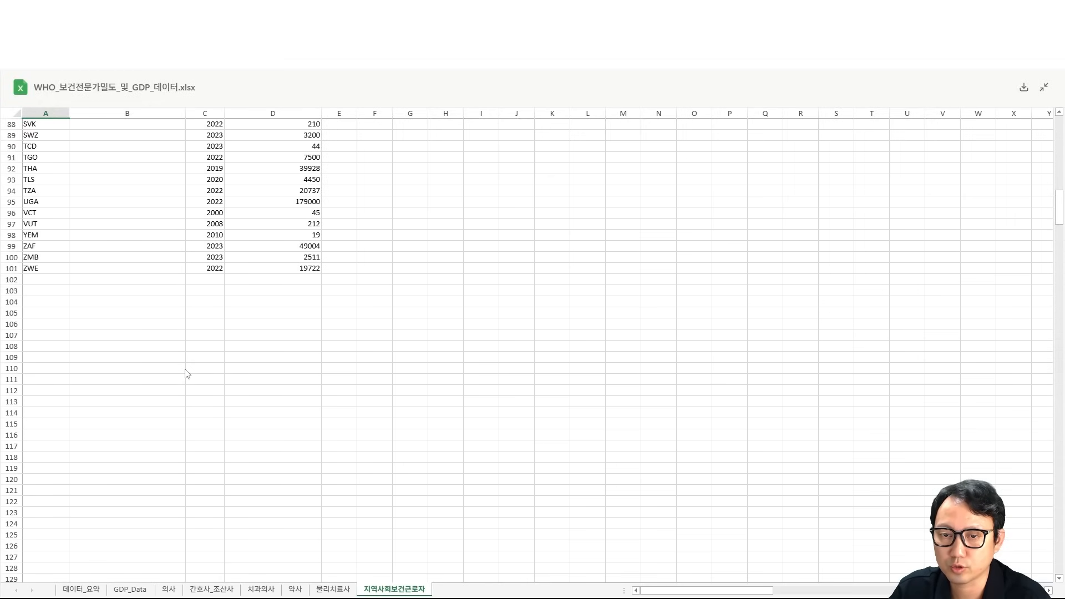
scroll(187, 374, up, 20)
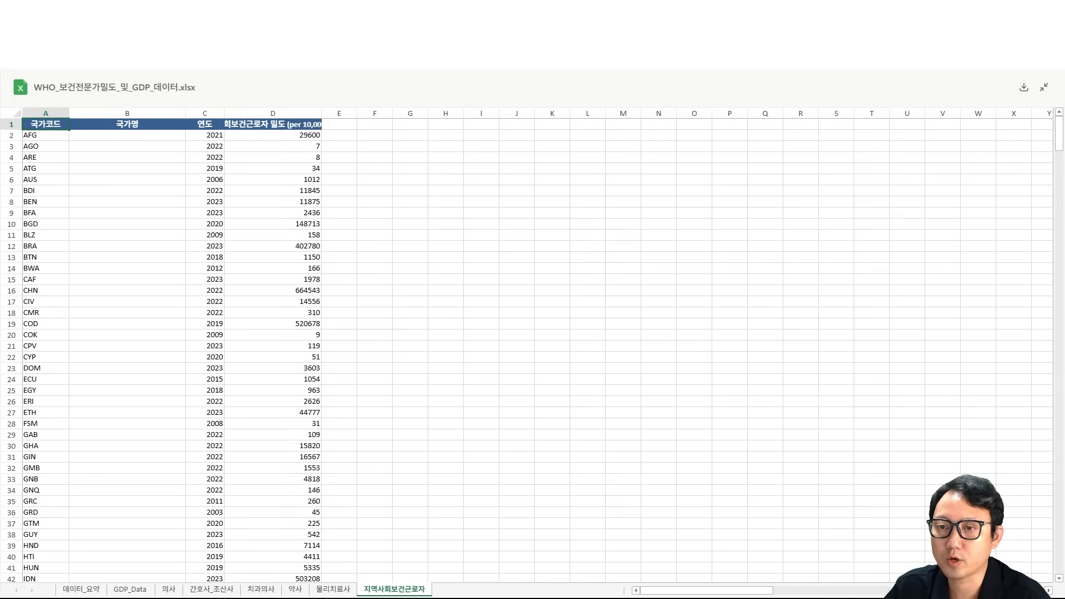
- In ChatGPT Agent, load the Reports suggestion 폭염용 개인 쿨링 솔루션 리서치, copy its full prompt and submit it
click(621, 11)
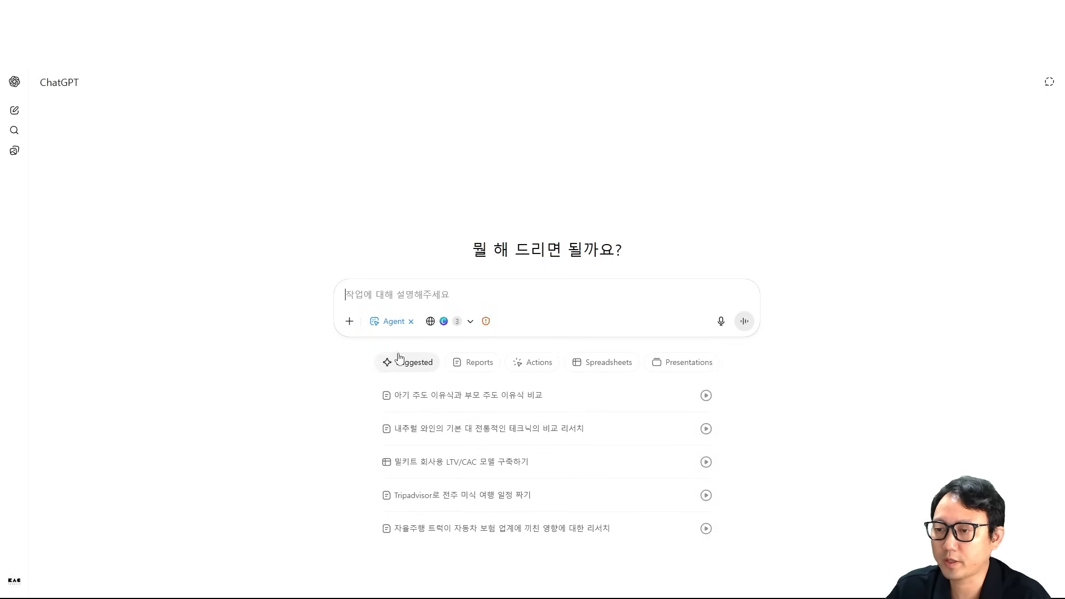
click(466, 363)
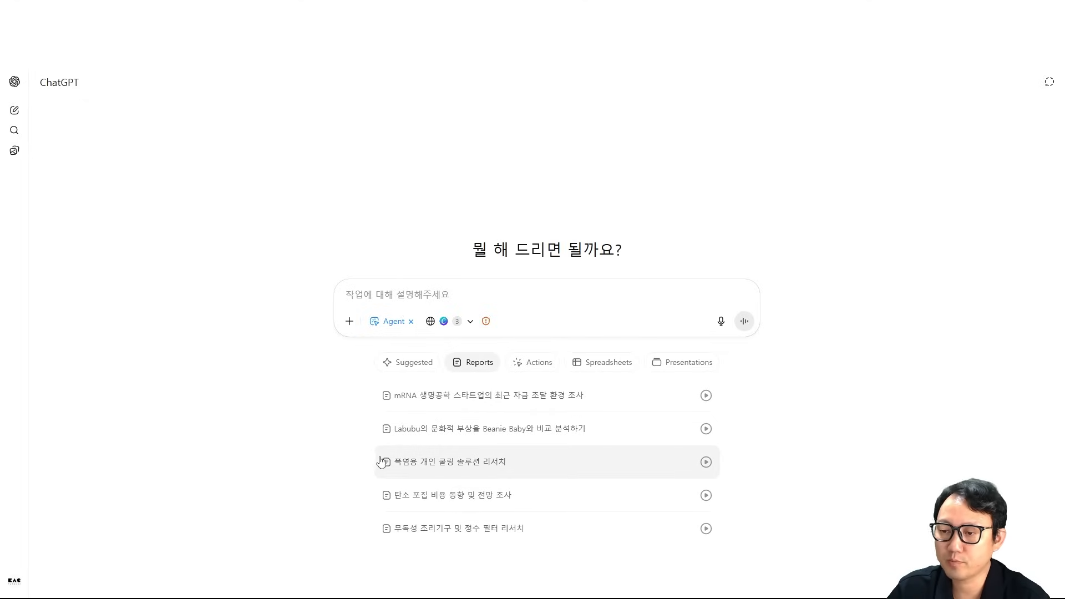
click(411, 469)
triple_click(495, 310)
click(495, 310)
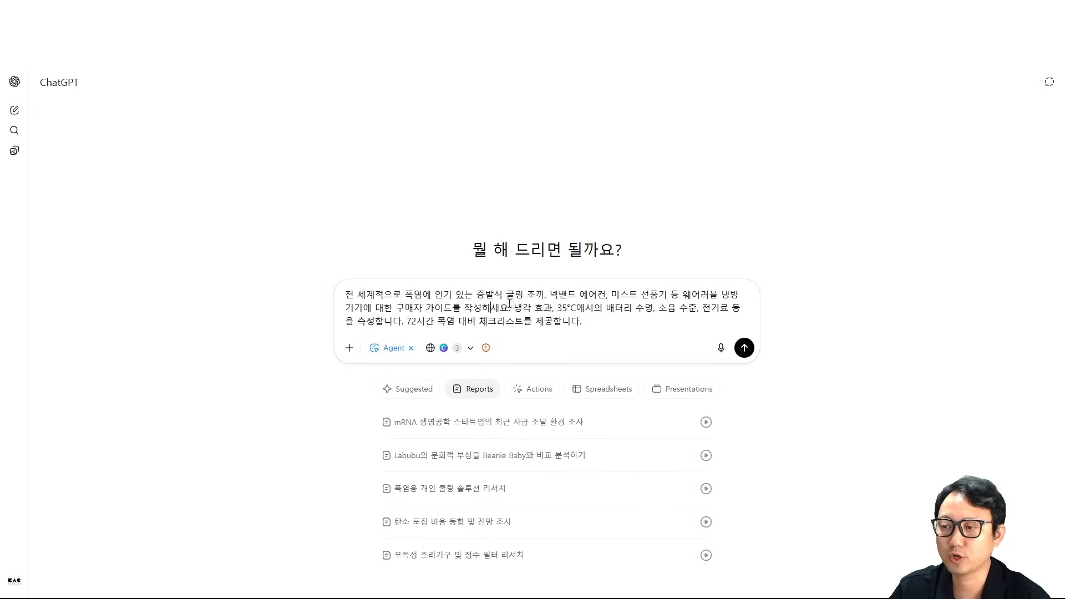
click(744, 348)
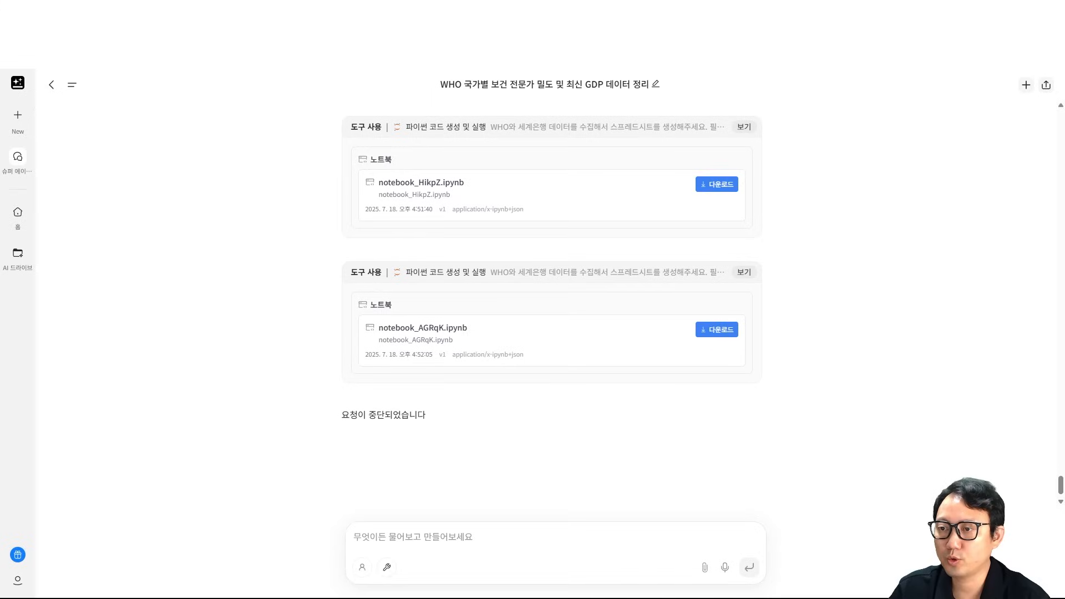
- Enter the same wearable cooling buyer's guide prompt in a new Genspark 슈퍼 에이전트 chat, and submit it in Manus as a new task
mouse_move(3, 121)
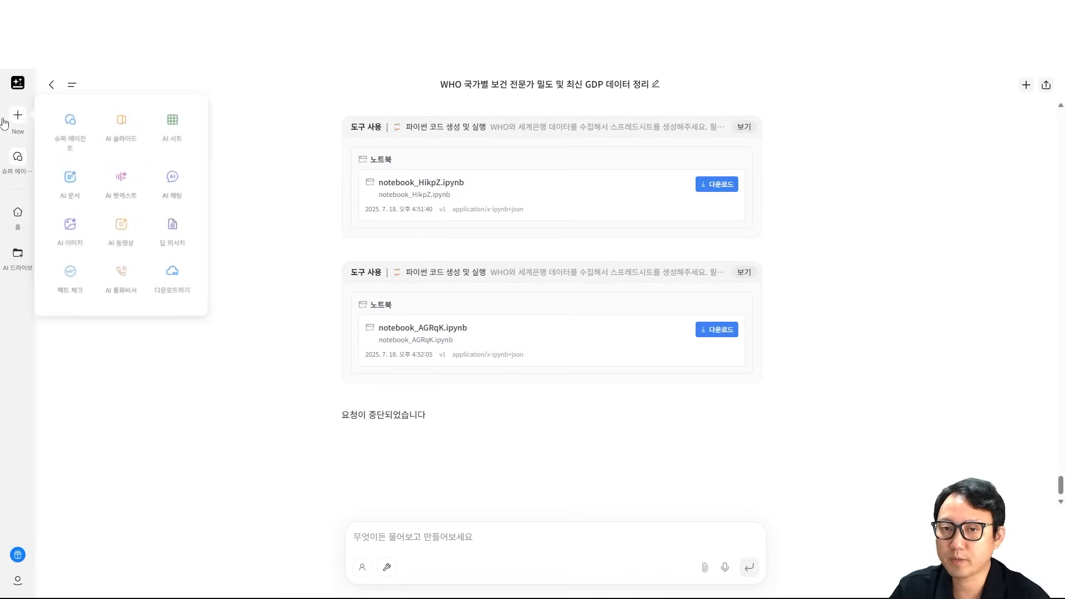
click(76, 128)
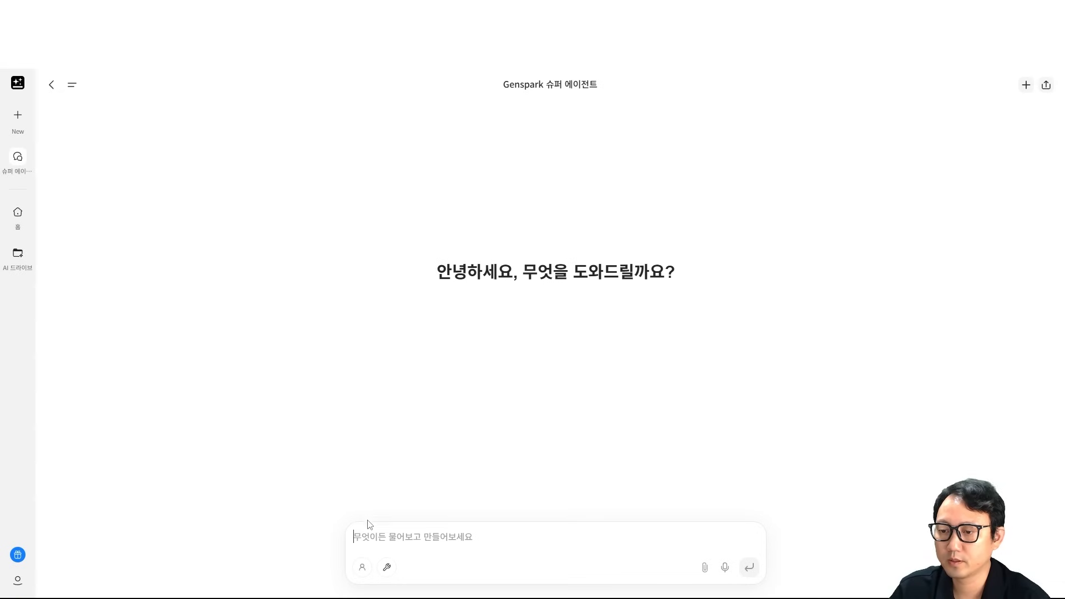
text(전 세계적으로 폭염에 인기 있는 증발식 쿨링 조끼, 넥밴드 에어컨, 미스트 선풍기 등 웨어러블 냉방 기기에 대한 구매자 가이드를 작성하세요. 냉각 효과, 35°C에서의 배터리 수명, 소음 수준, 전기료 등을 측정합니다. 72시간 폭염 대비 체크리스트를 제공합니다.)
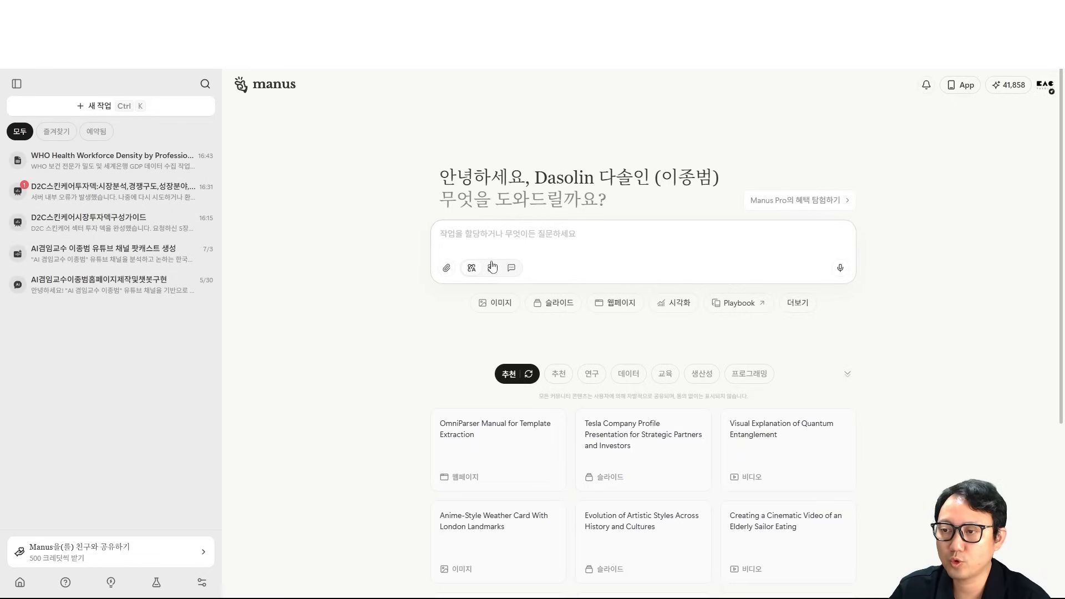
text(전 세계적으로 폭염에 인기 있는 증발식 쿨링 조끼, 넥밴드 에어컨, 미스트 선풍기 등 웨어러블 냉방 기기에 대한 구매자 가이드를 작성하세요. 냉각 효과, 35°C에서의 배터리 수명, 소음 수준, 전기료 등을 측정합니다. 72시간 폭염 대비 체크리스트를 제공합니다.)
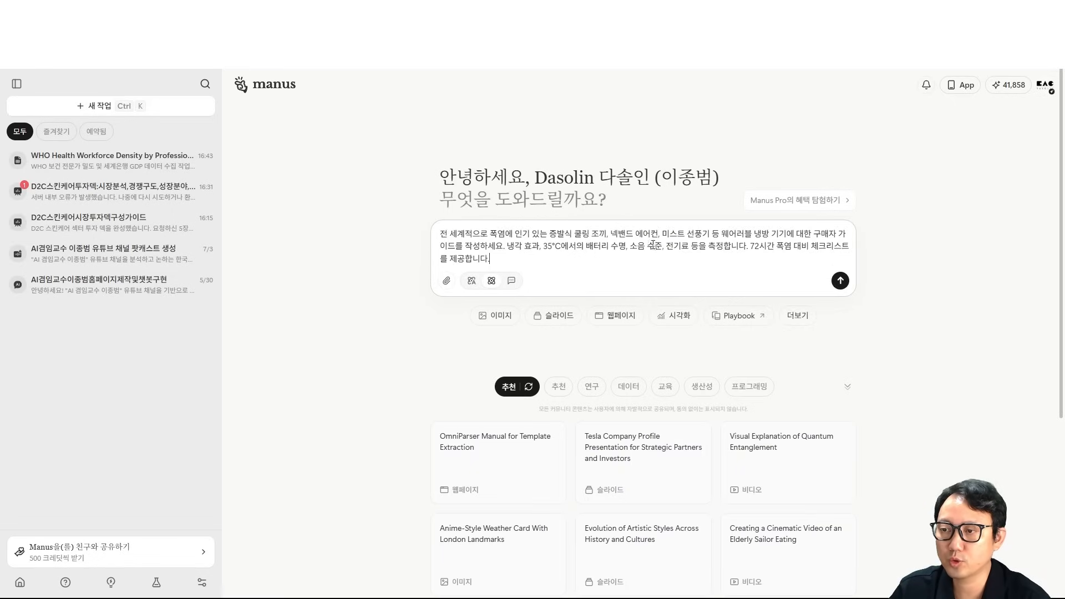
click(836, 285)
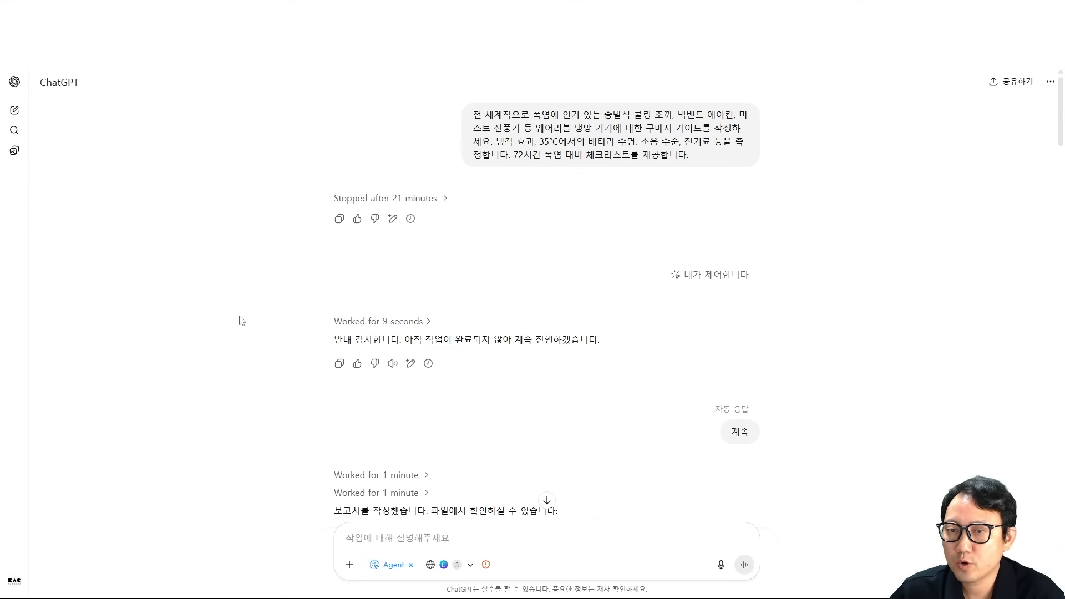
- Switch to ChatGPT and examine its 폭염용 웨어러블 냉방 기기 구매 가이드 report, from the evaporative vests to the 72-hour checklist
scroll(241, 321, down, 7)
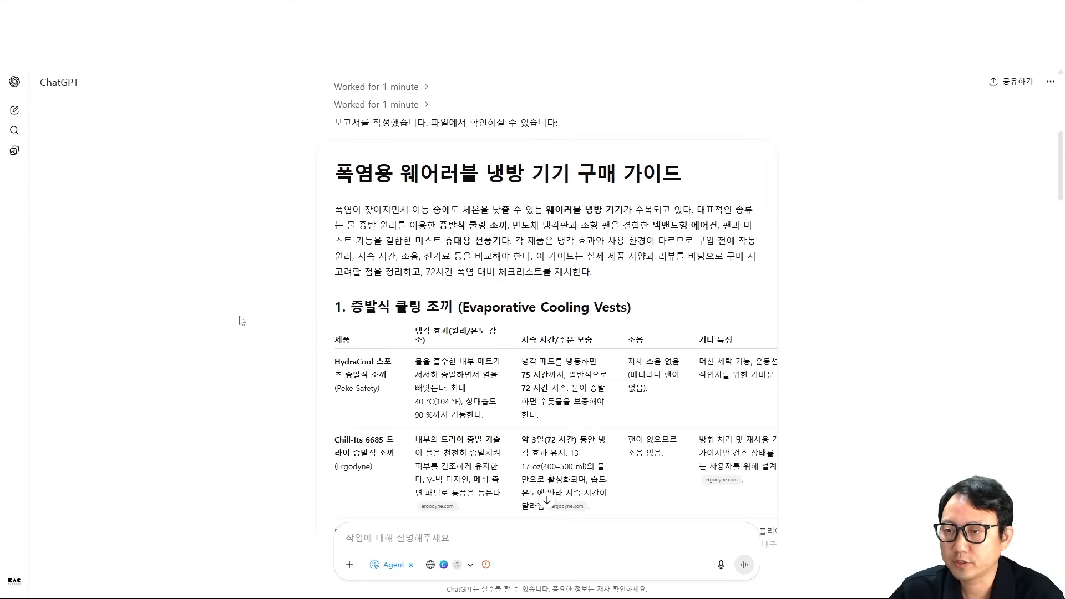
scroll(241, 320, down, 1)
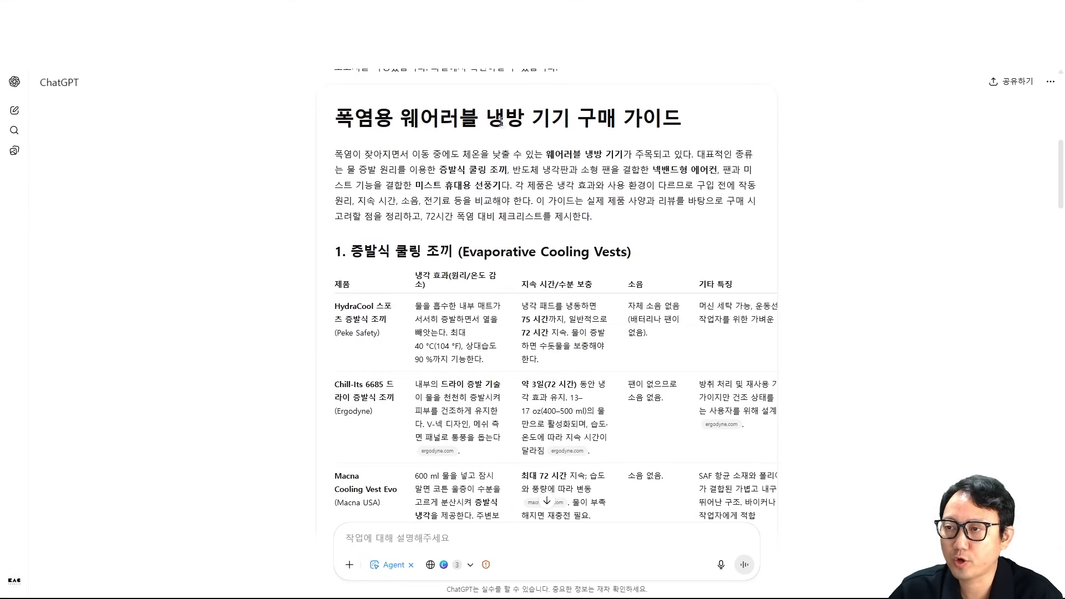
scroll(316, 225, down, 2)
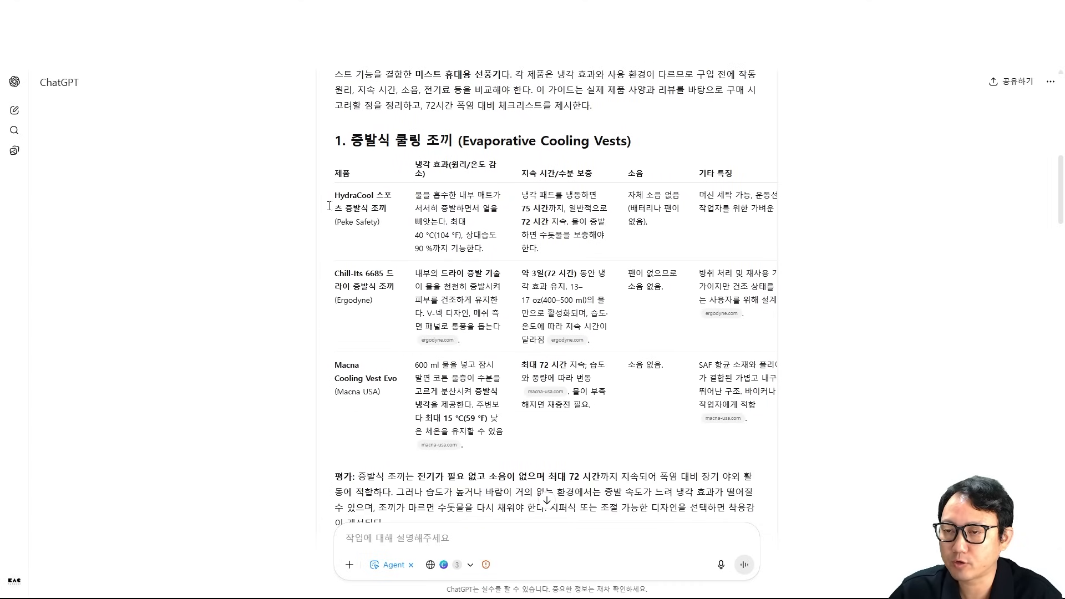
scroll(340, 270, down, 4)
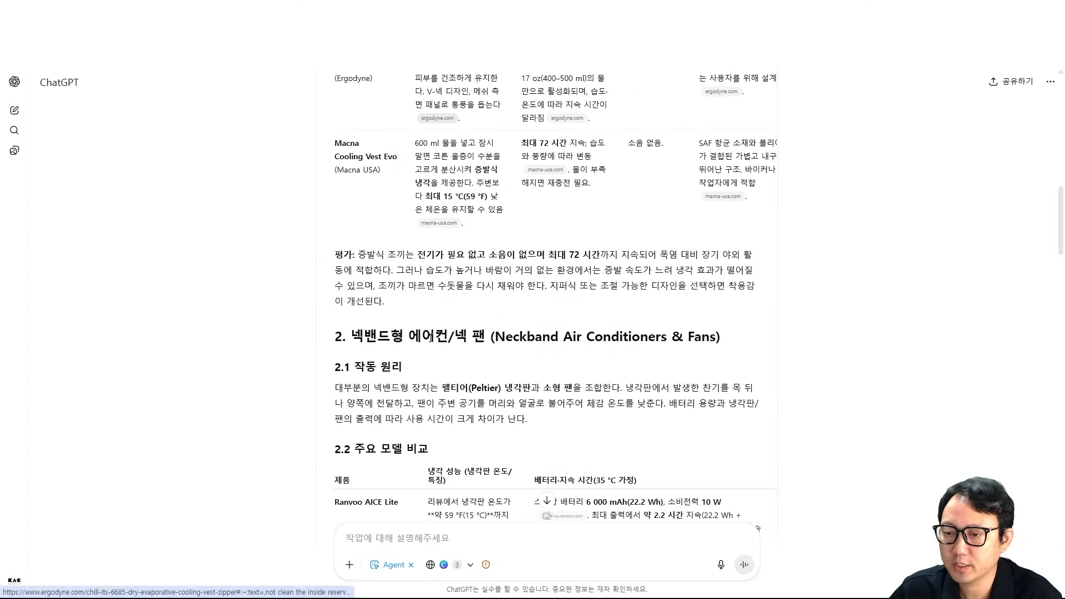
scroll(338, 300, down, 2)
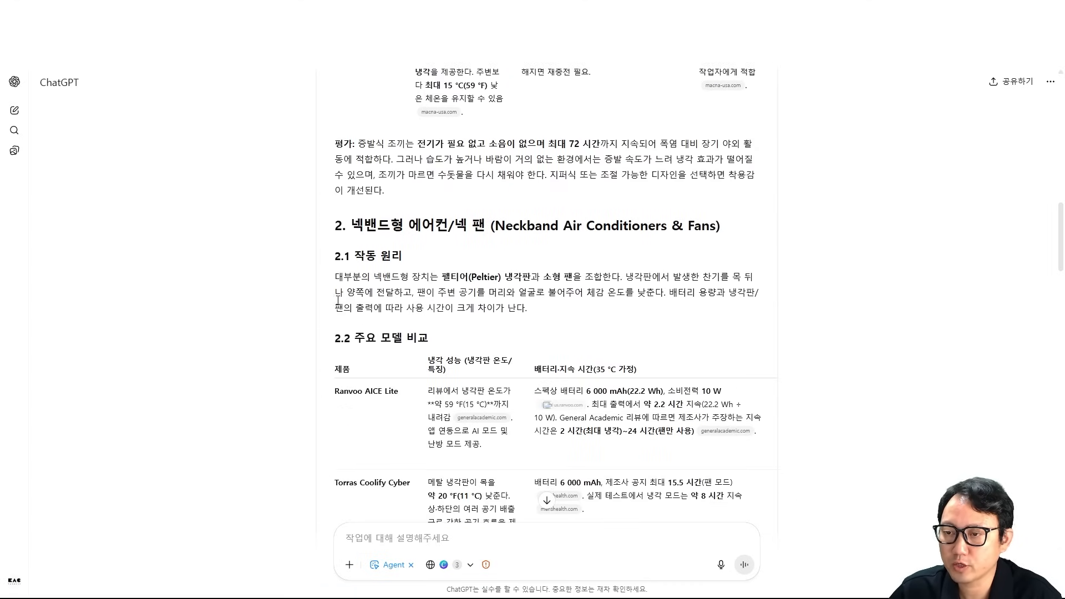
scroll(415, 294, down, 12)
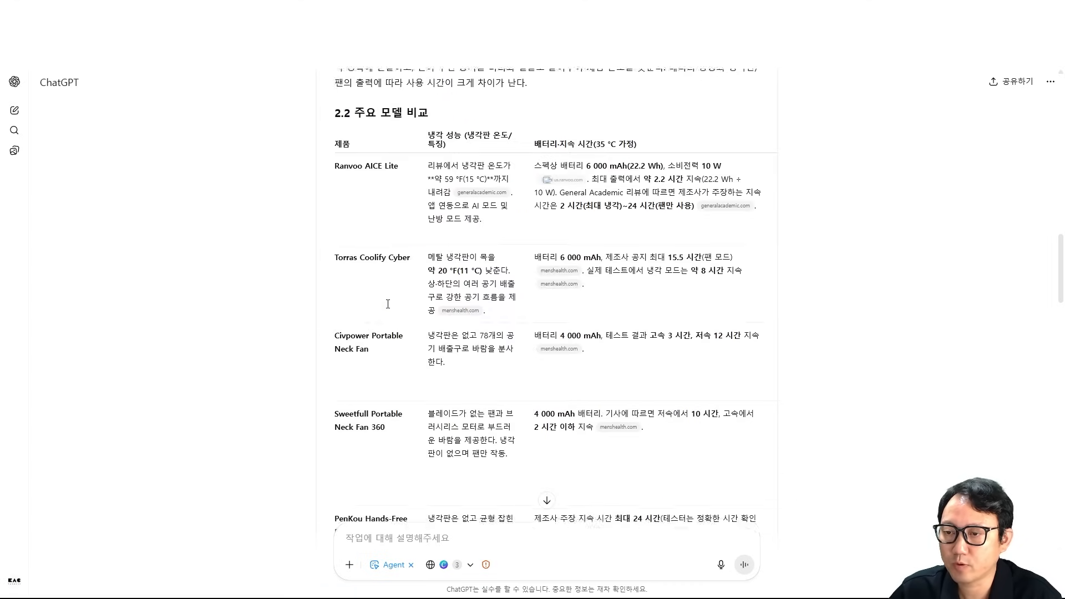
scroll(387, 303, down, 1)
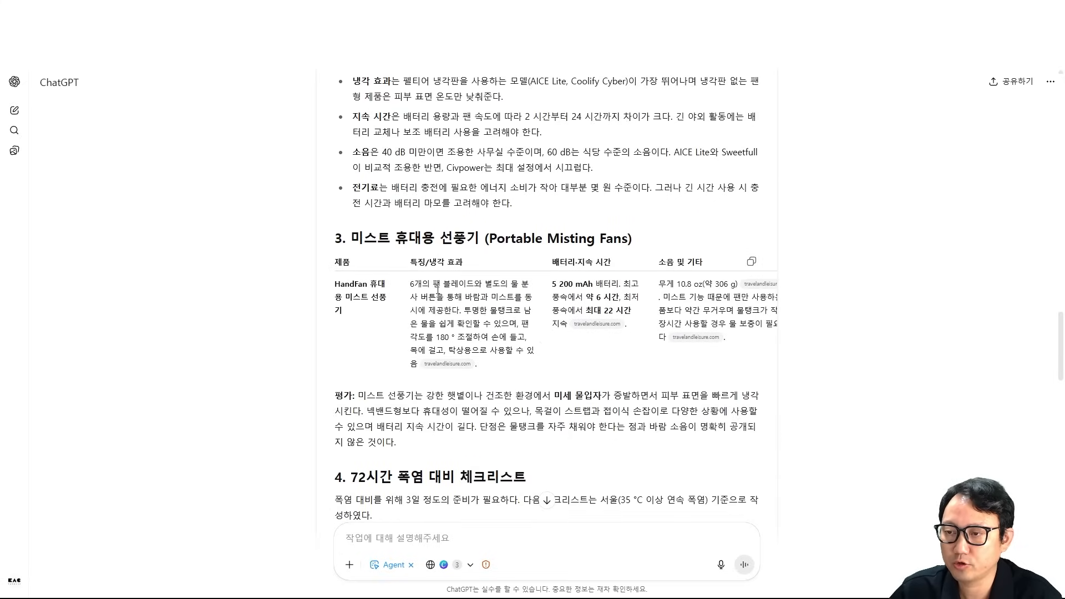
scroll(437, 289, down, 4)
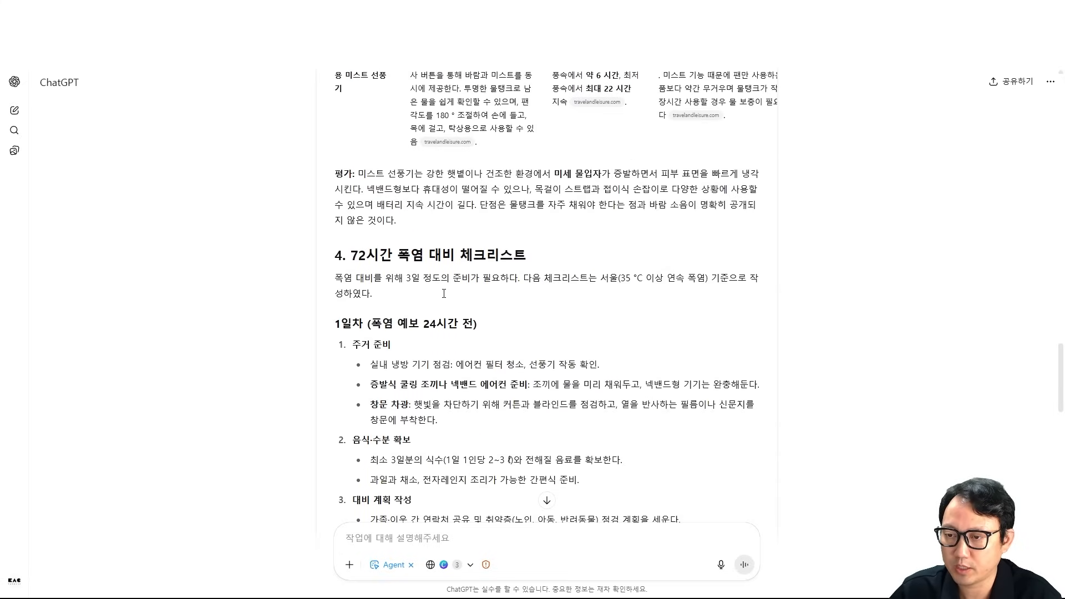
scroll(444, 294, down, 9)
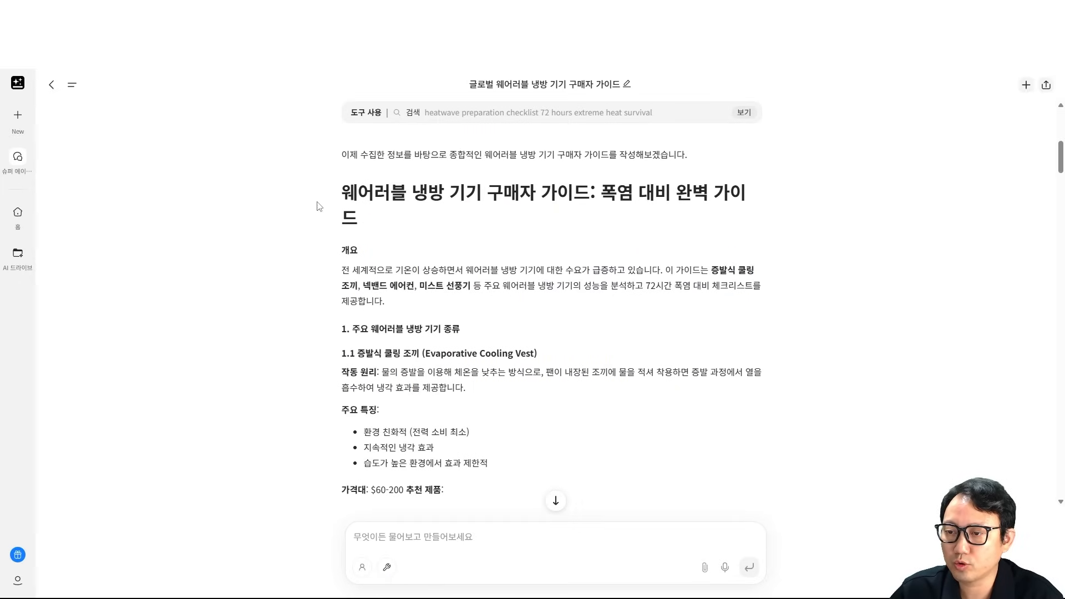
- Switch to Genspark and read its wearable cooling buyer's guide from the overview and device types to the detailed product reviews
scroll(319, 206, down, 1)
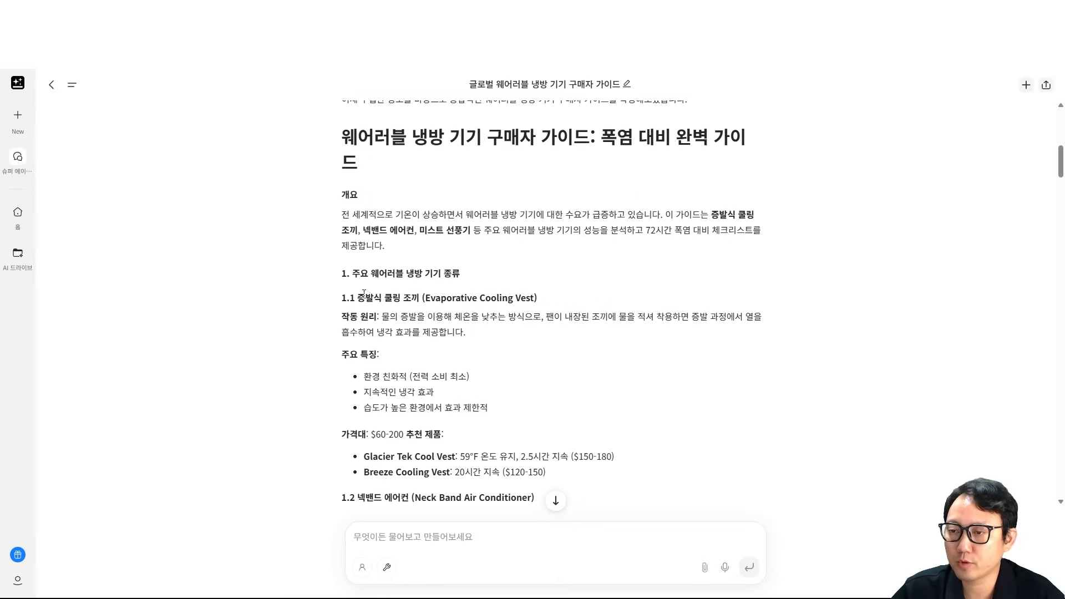
scroll(376, 287, down, 1)
scroll(337, 257, down, 1)
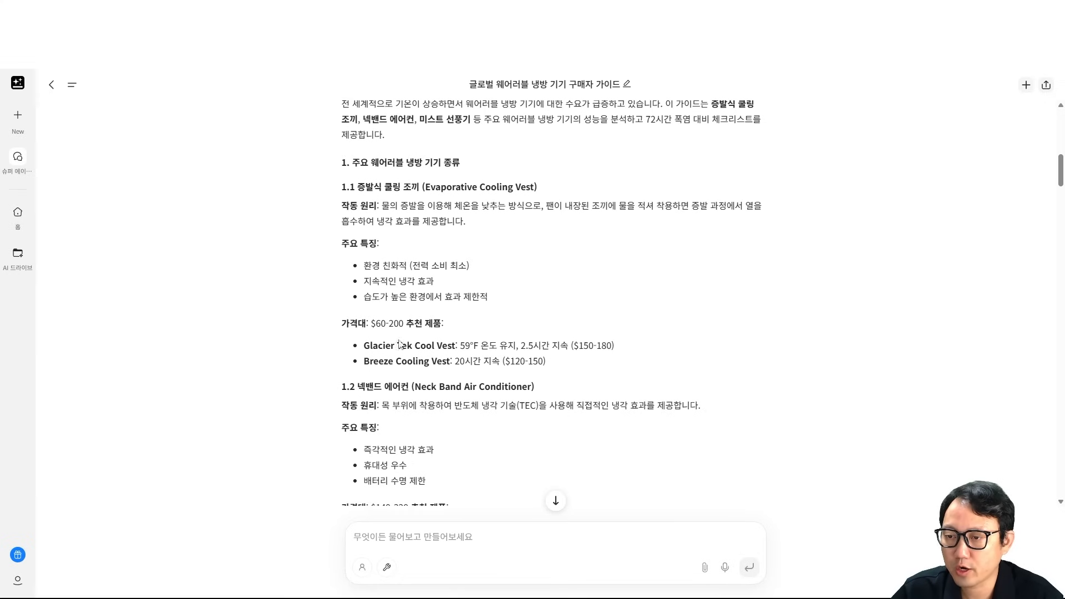
scroll(338, 322, down, 3)
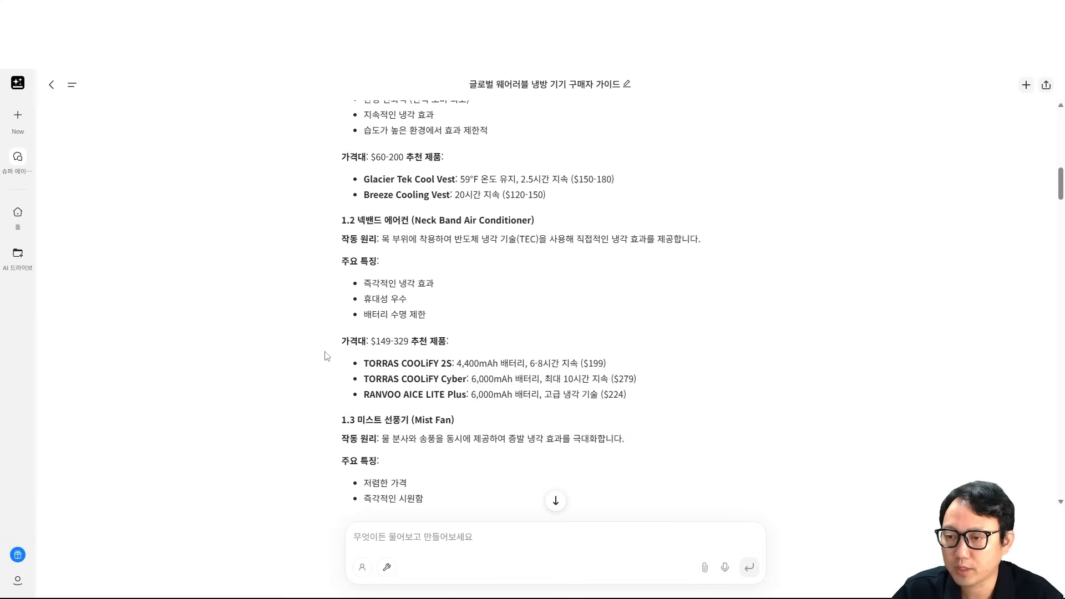
scroll(327, 356, down, 7)
scroll(319, 269, down, 5)
scroll(320, 294, down, 5)
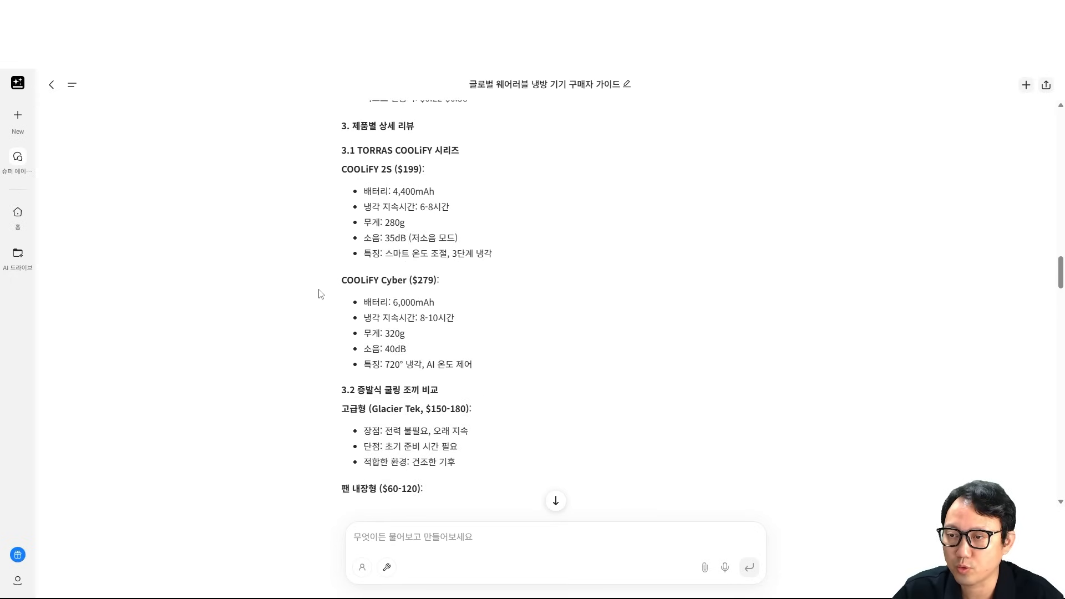
- Review the rest of Genspark's guide, covering the vest comparison, 72-hour heatwave checklist, user-specific recommendations and safety precautions
scroll(338, 320, down, 4)
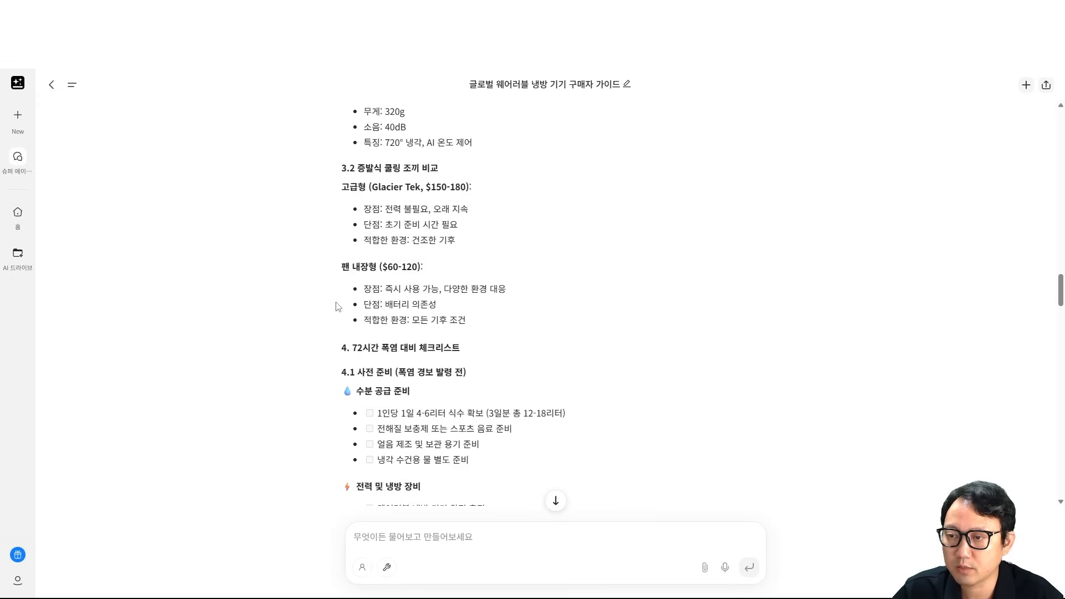
scroll(357, 316, down, 3)
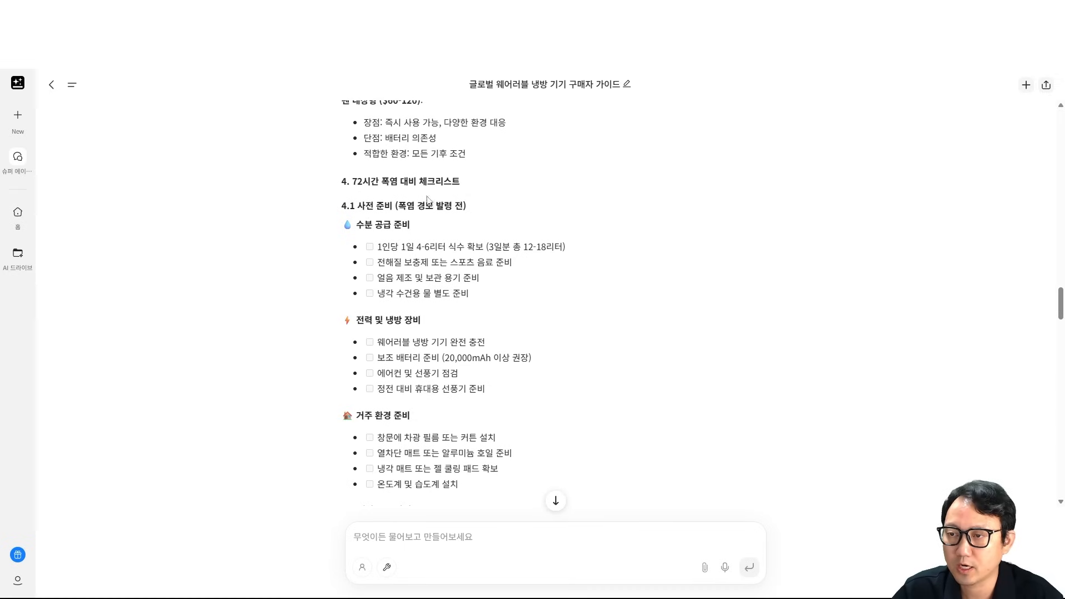
scroll(339, 290, down, 13)
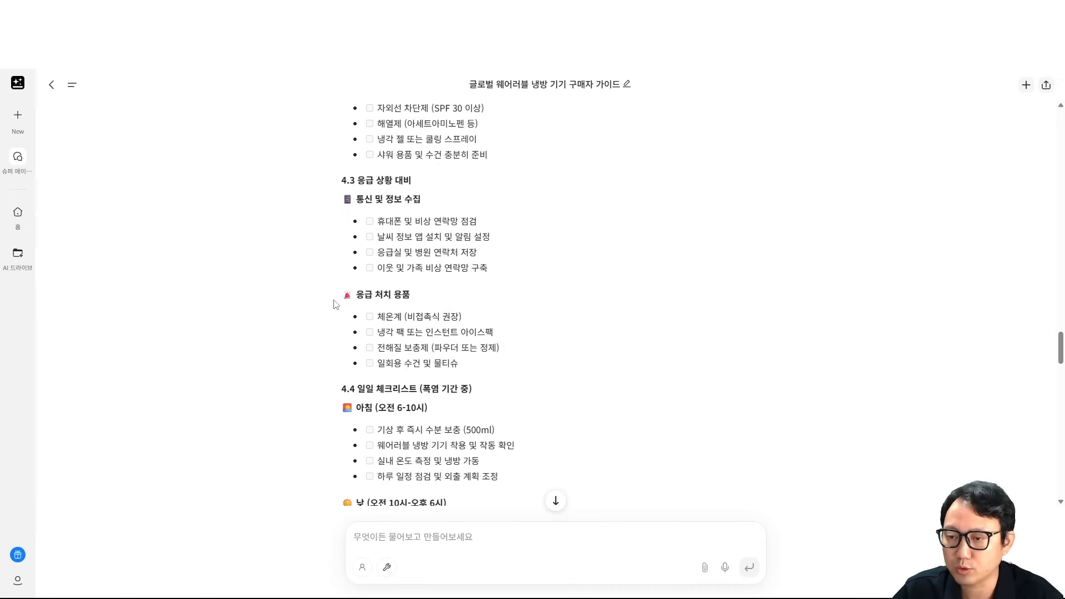
scroll(334, 304, down, 20)
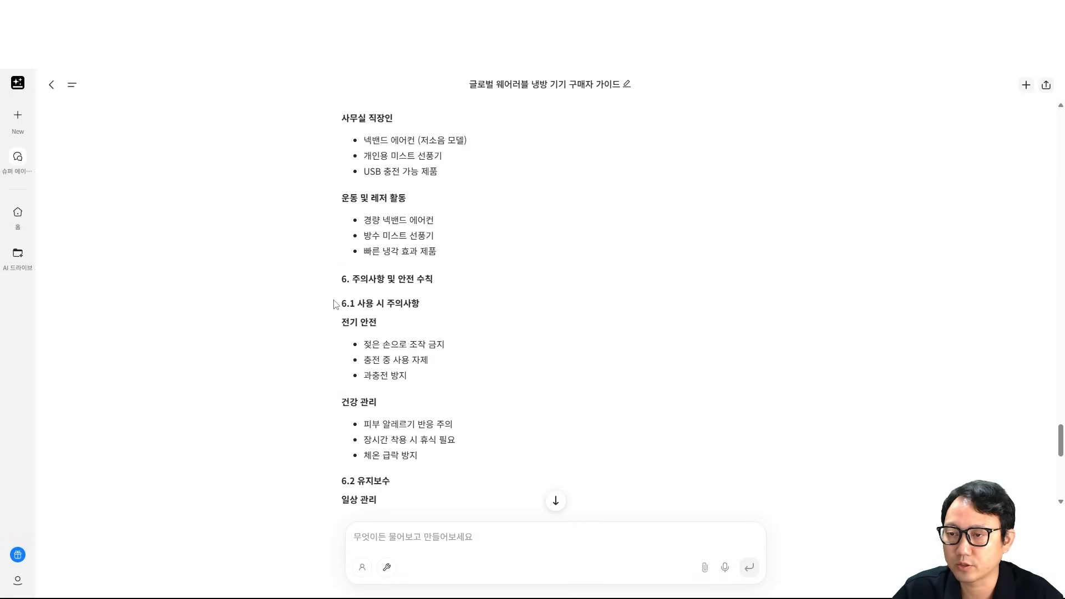
scroll(334, 304, down, 2)
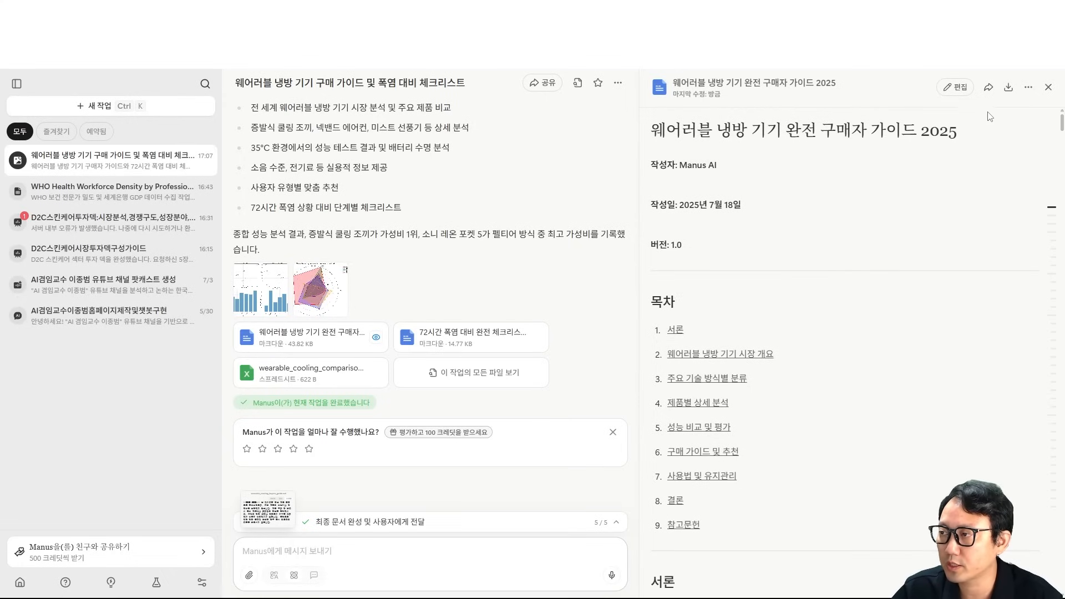
- Switch to Manus, expand 웨어러블 냉방 기기 완전 구매자 가이드 2025 to full screen and examine its contents, introduction and market overview
click(1027, 88)
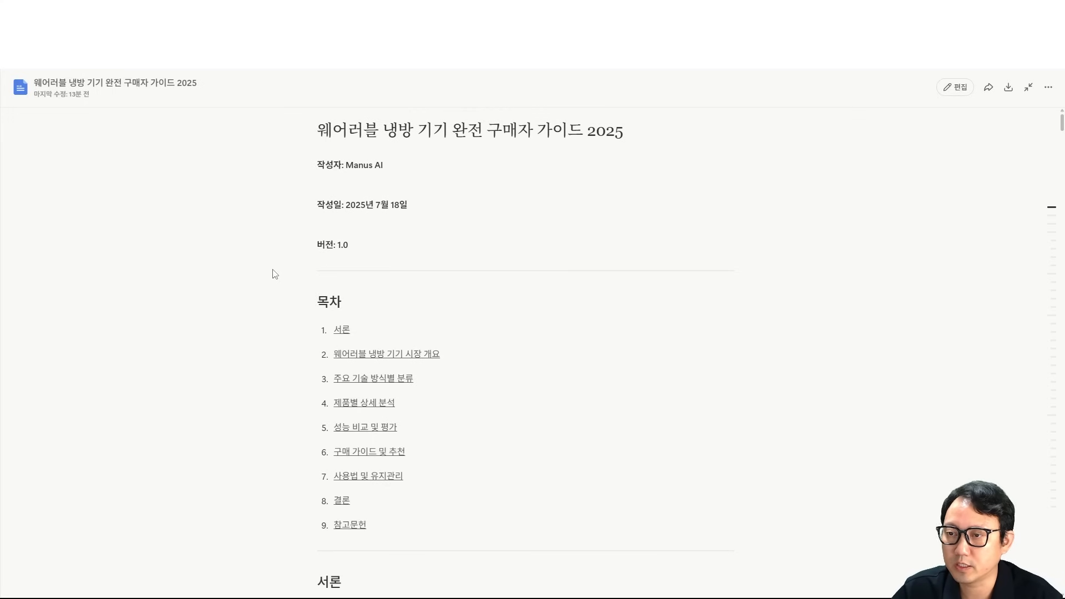
scroll(274, 274, down, 3)
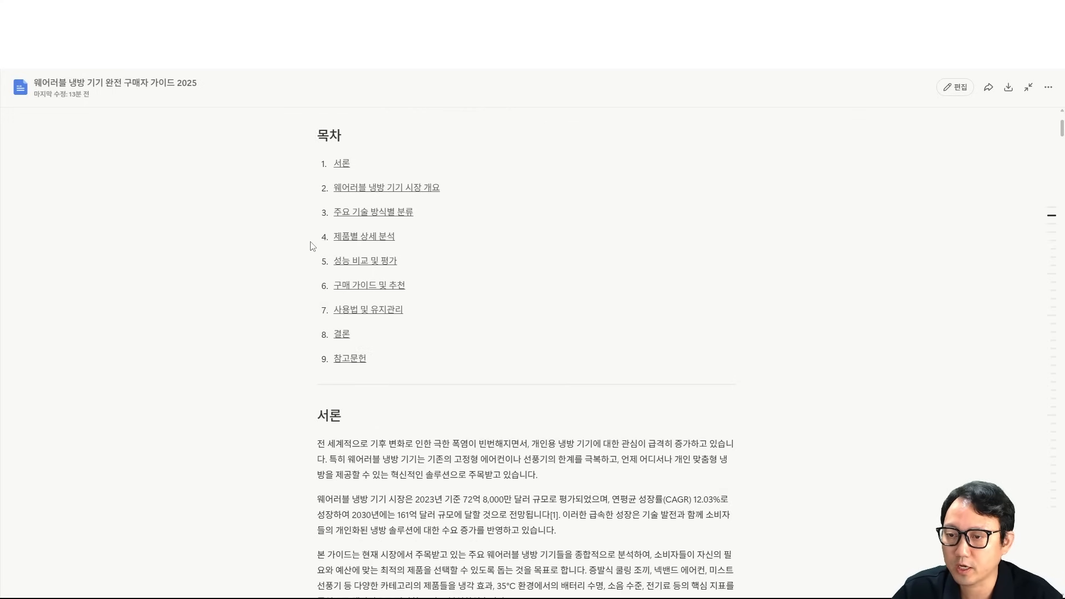
scroll(311, 243, down, 7)
scroll(324, 222, up, 10)
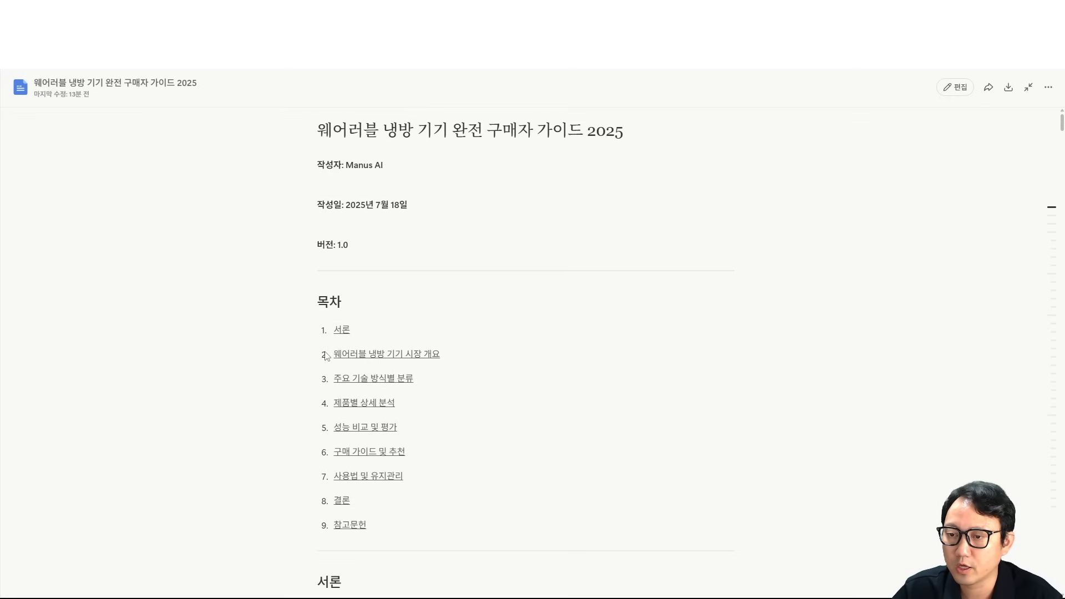
click(342, 354)
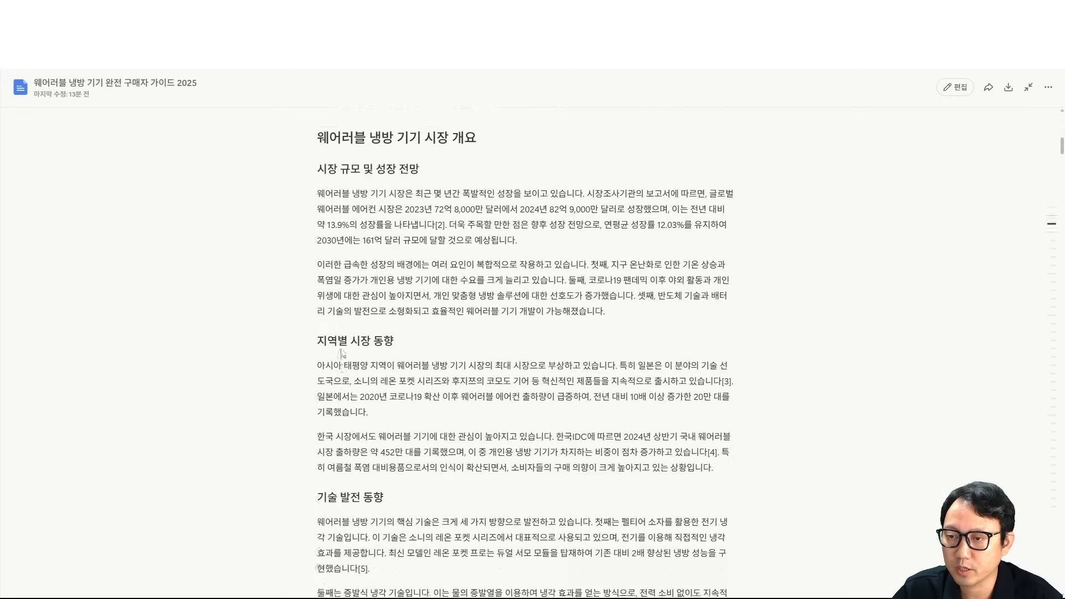
scroll(294, 342, up, 7)
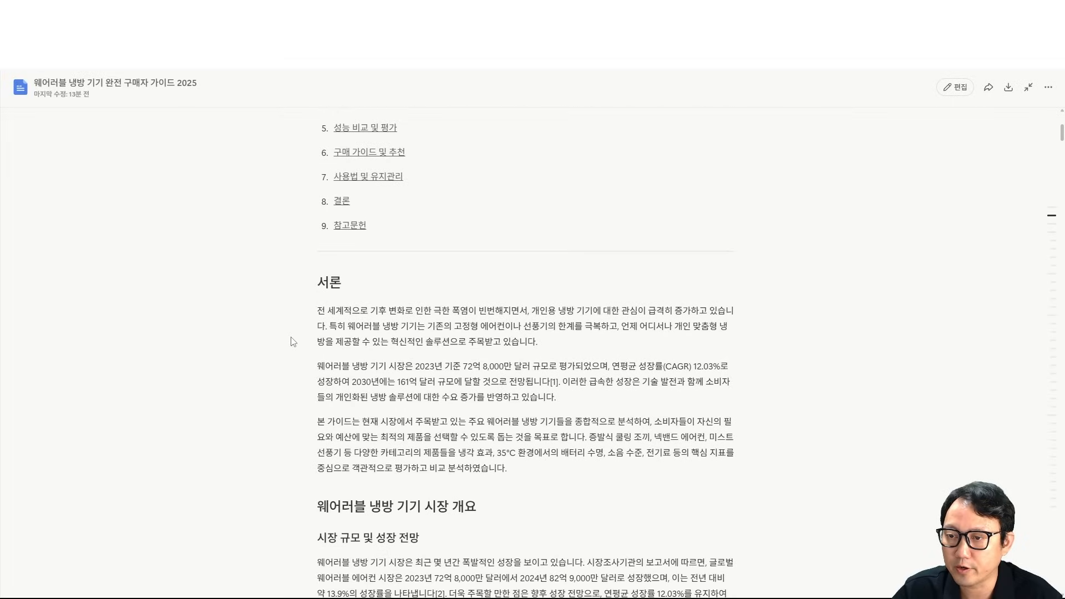
- Read the Manus guide's market overview and cooling technology classification, from Peltier, evaporative and mist methods to the comparison summary table
scroll(307, 301, down, 12)
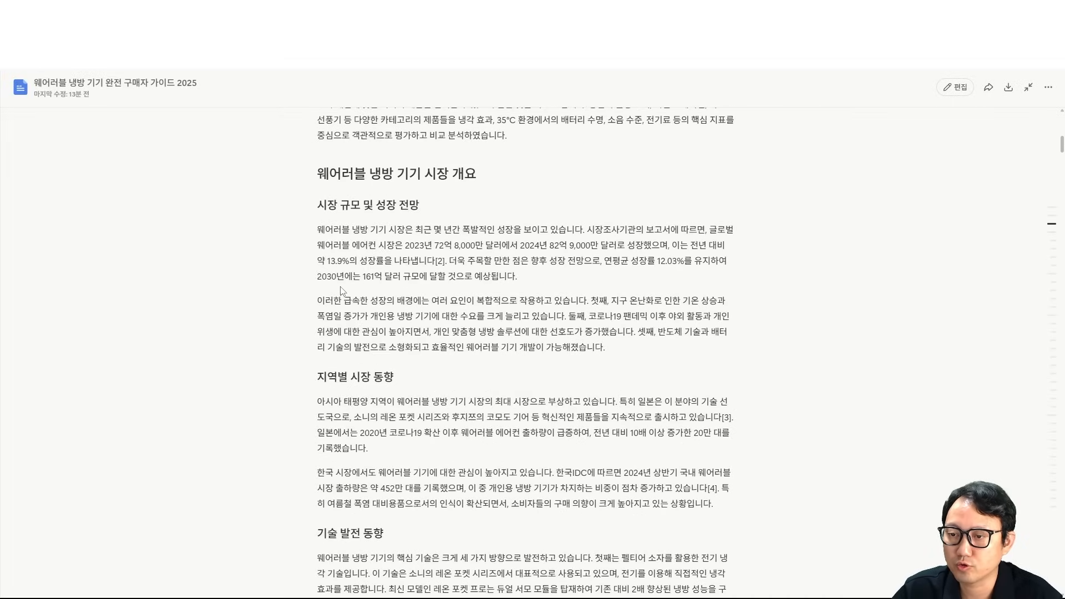
scroll(340, 286, down, 7)
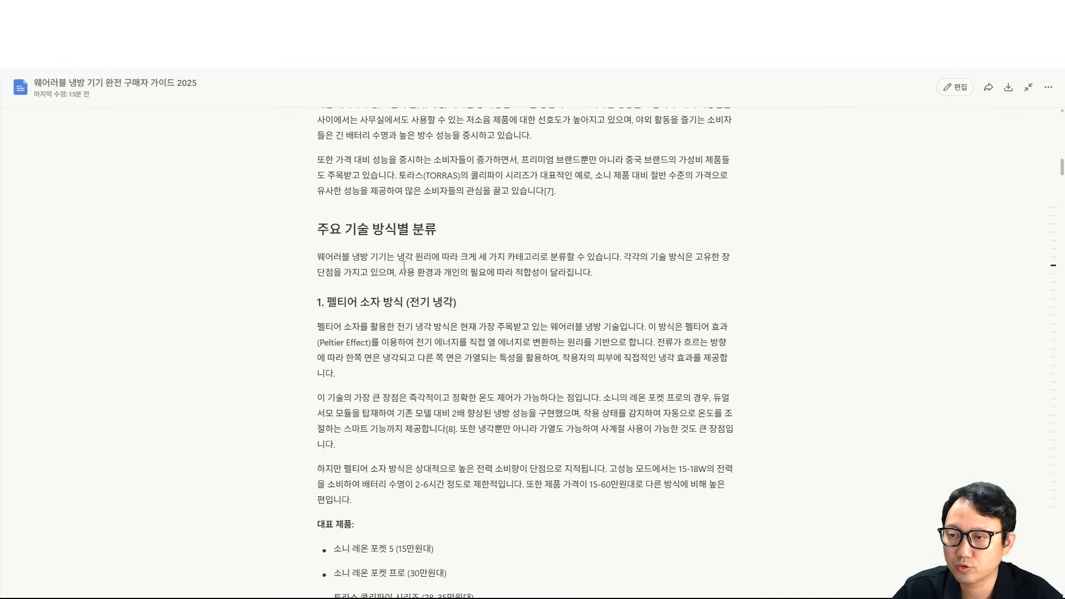
scroll(402, 261, down, 8)
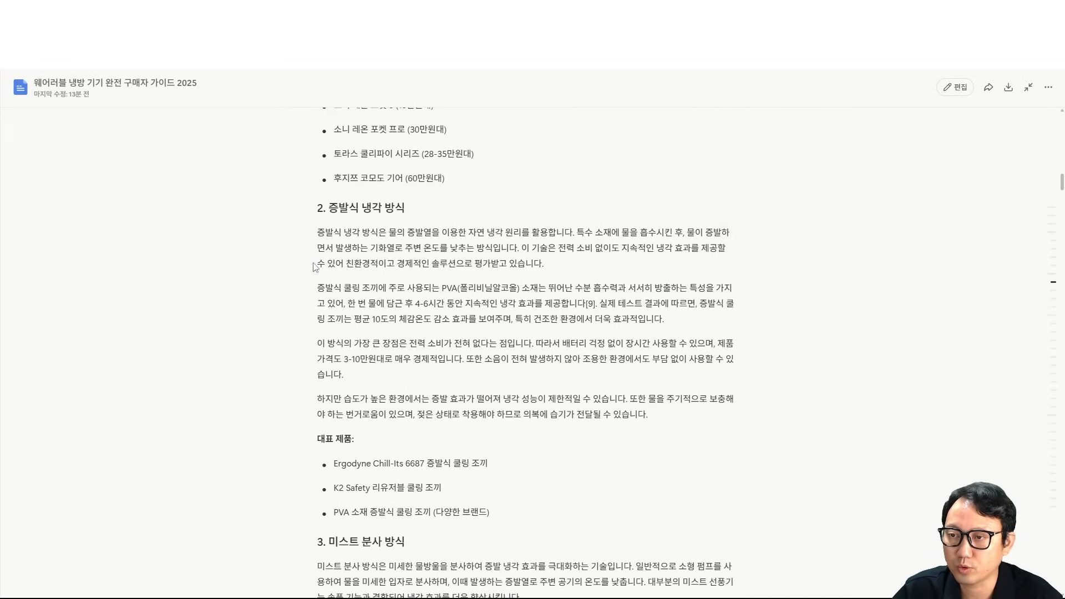
scroll(371, 233, up, 3)
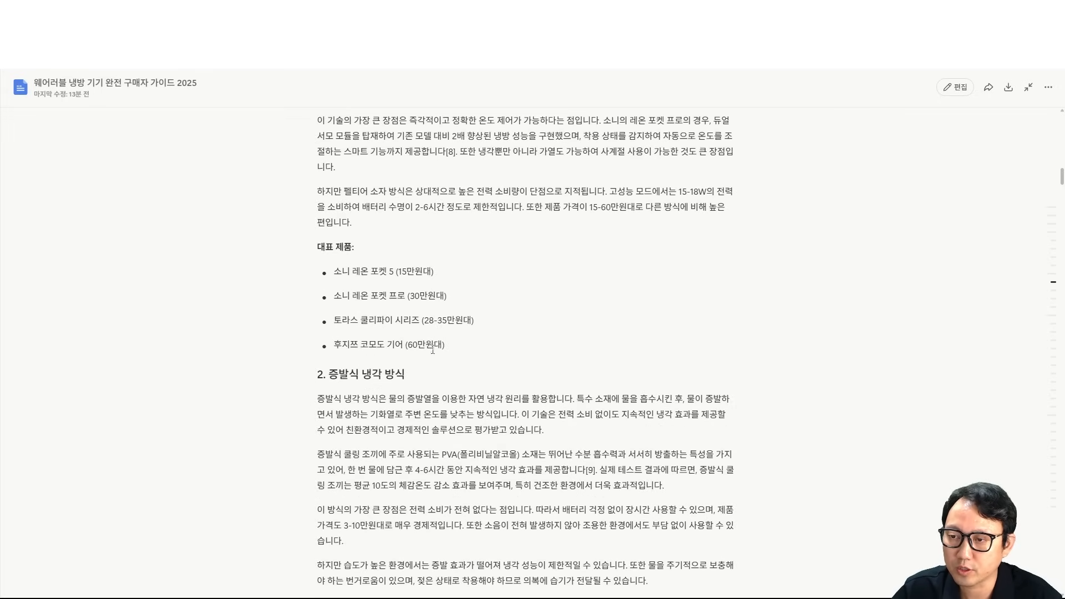
scroll(437, 355, down, 4)
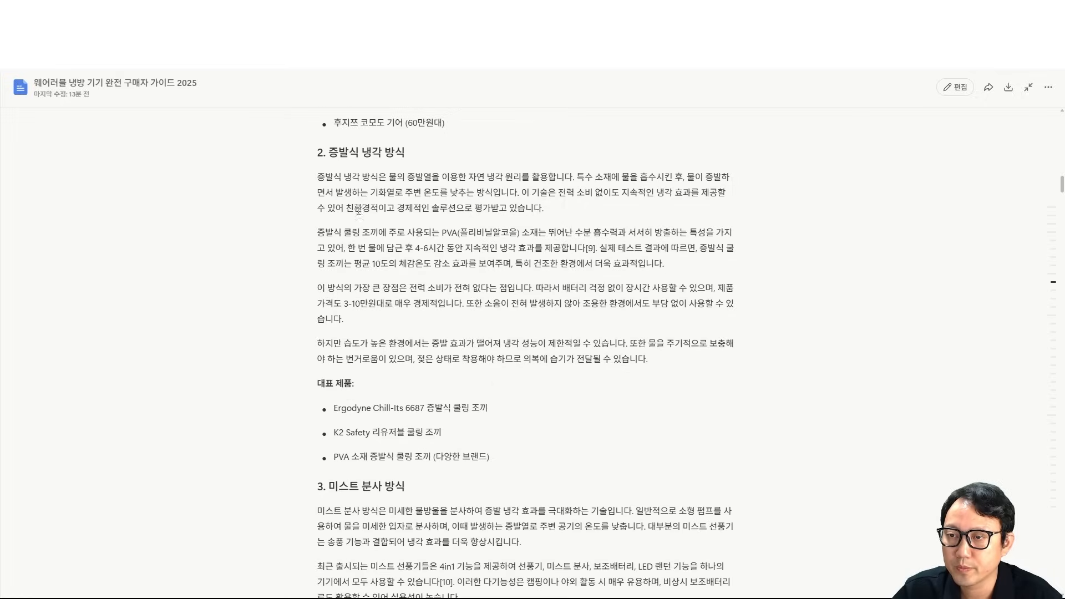
scroll(400, 201, down, 5)
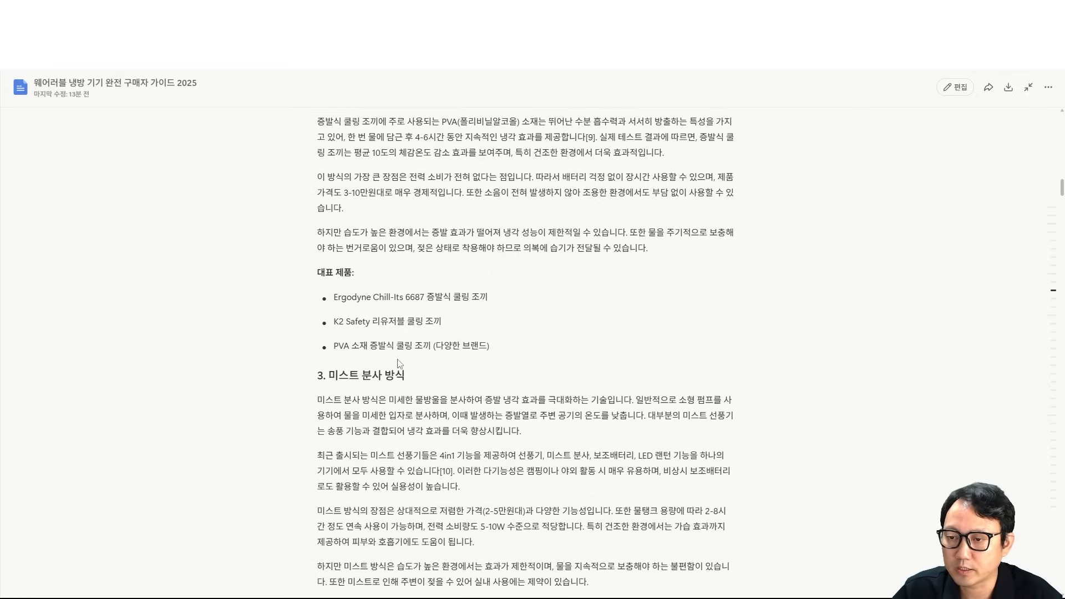
scroll(432, 314, down, 7)
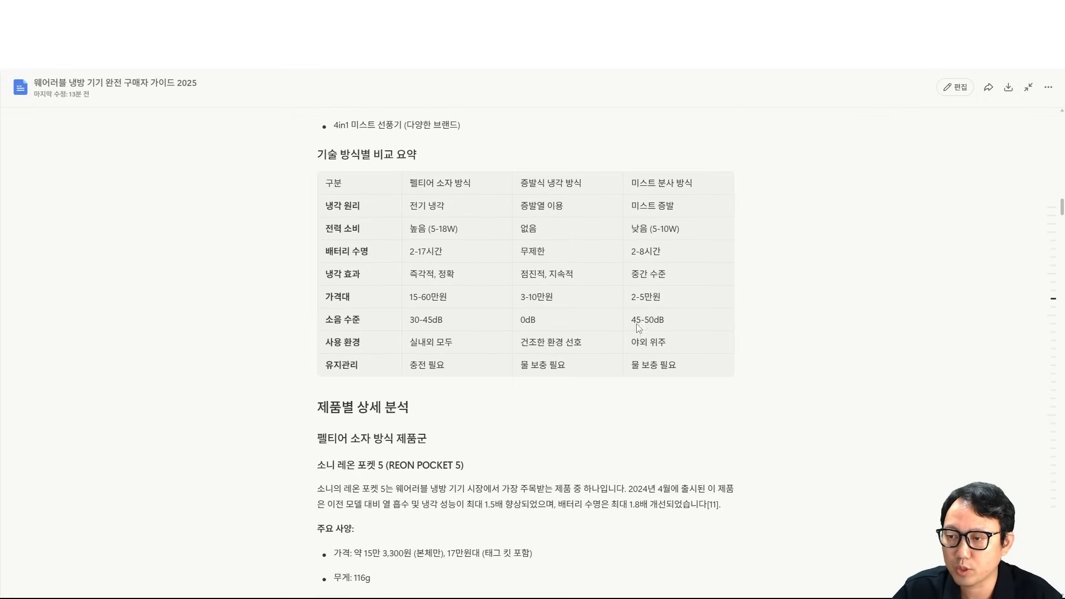
- Examine the Manus guide's detailed product analyses, overall performance ranking, 35°C test section and performance data table
scroll(326, 335, down, 4)
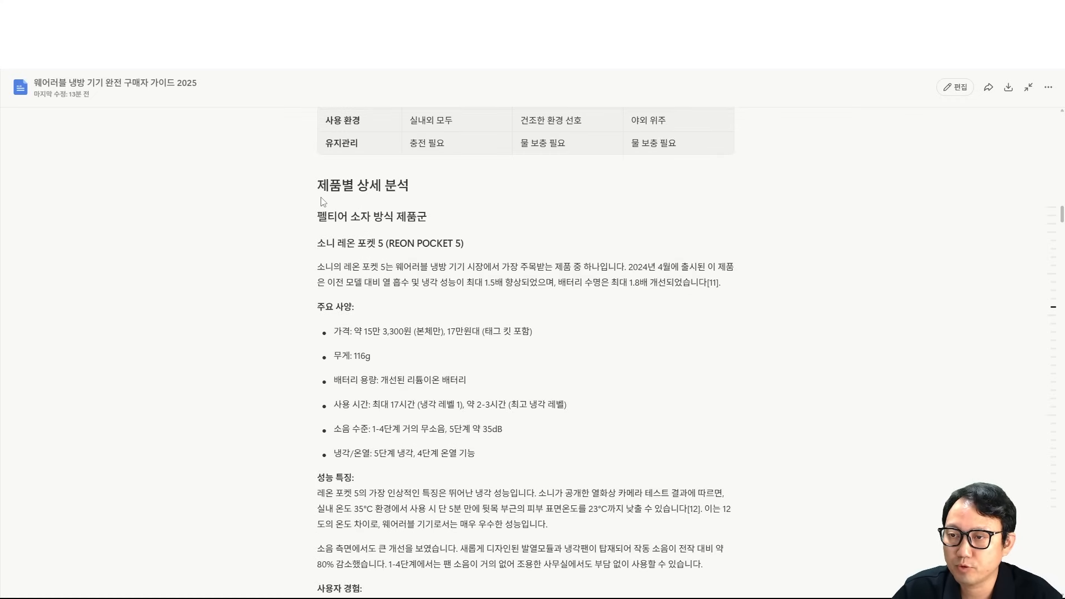
scroll(303, 328, down, 7)
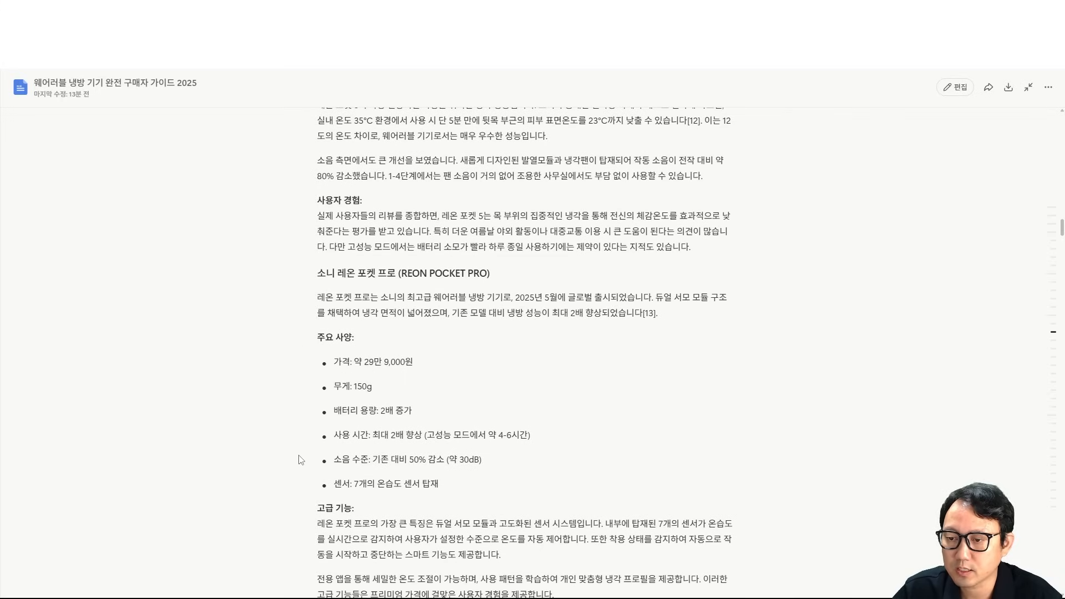
scroll(324, 363, down, 8)
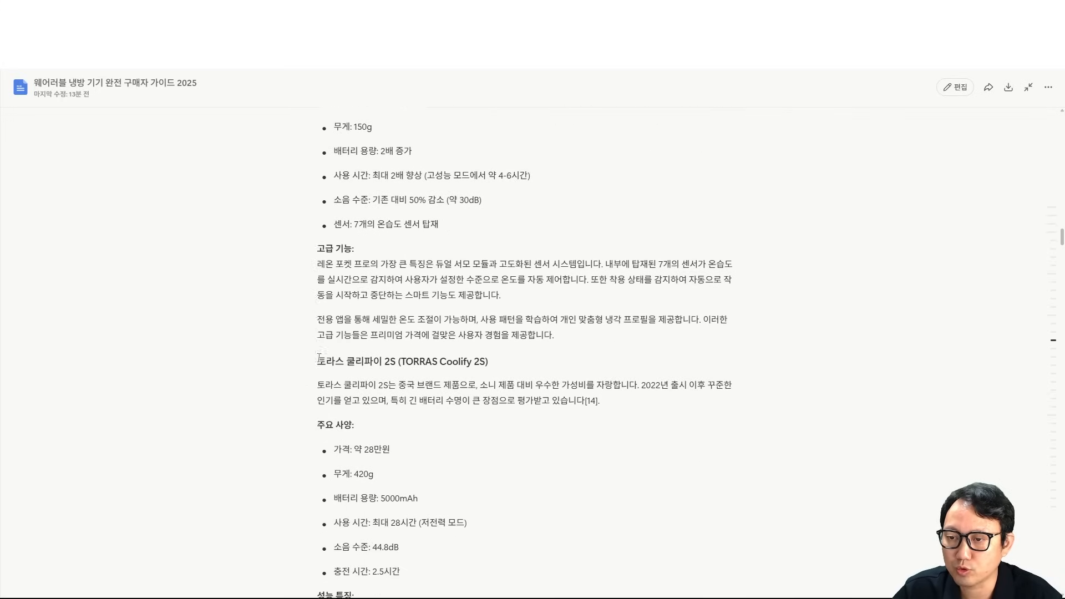
scroll(319, 357, down, 20)
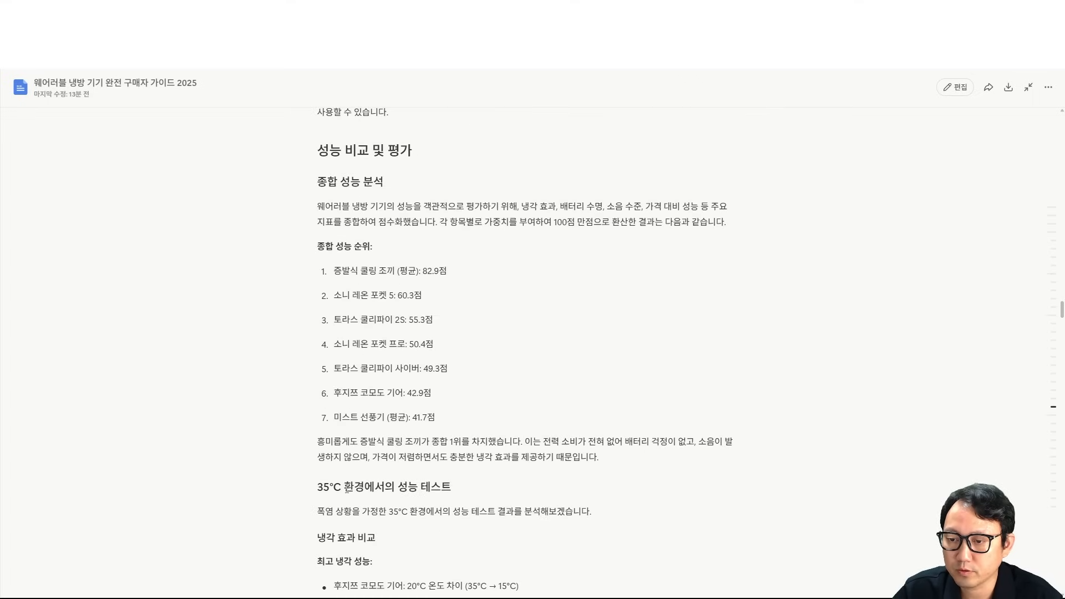
scroll(347, 488, down, 12)
scroll(346, 482, down, 12)
scroll(344, 478, down, 15)
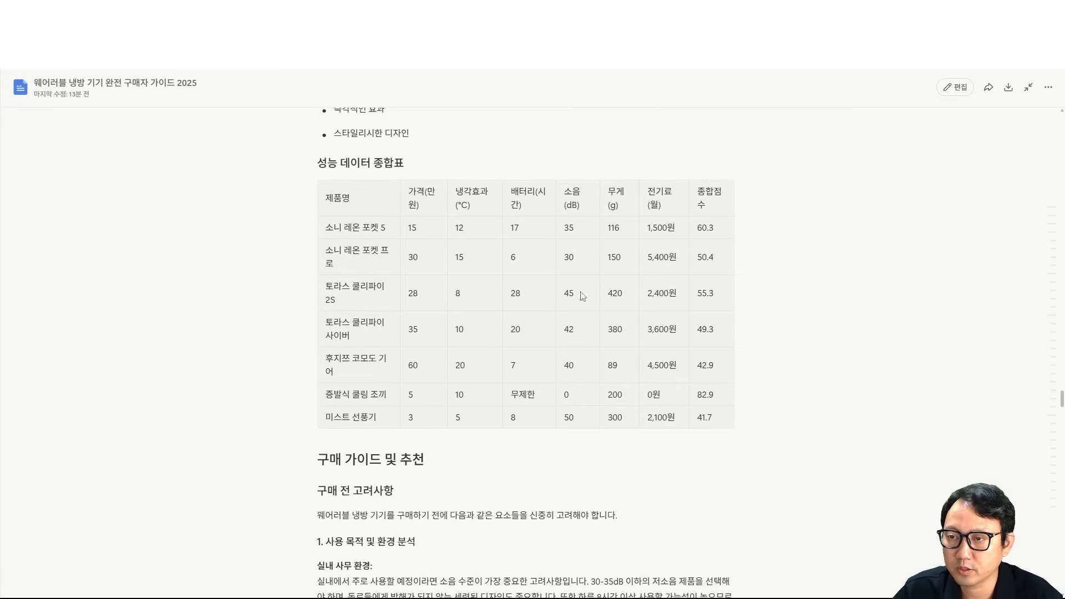
- Review the rest of the Manus guide, covering purchase considerations, user-type recommendations, maintenance, conclusion and references
scroll(467, 496, down, 4)
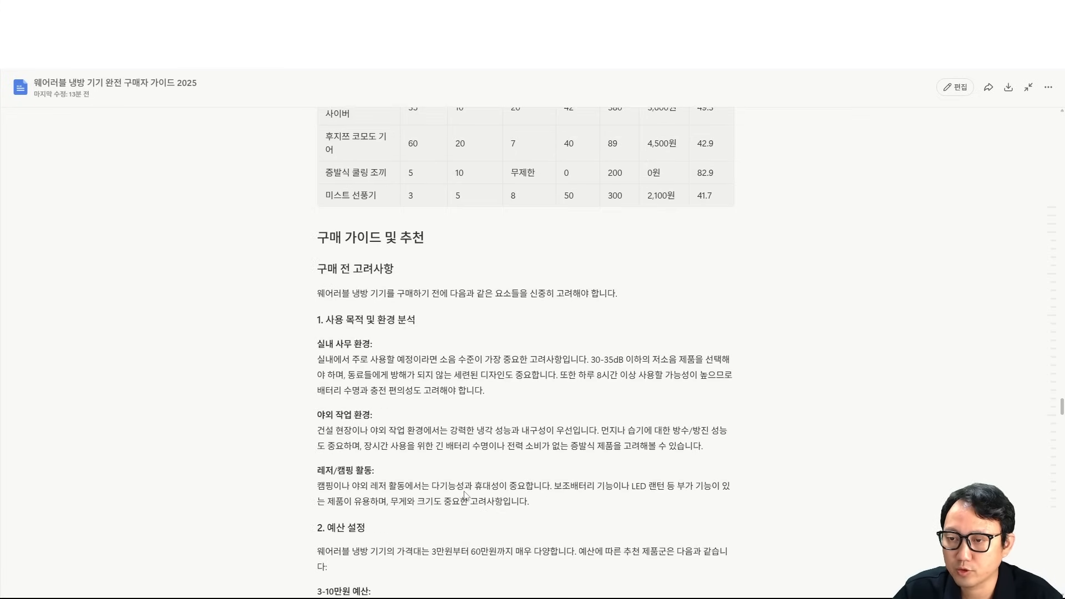
scroll(327, 285, down, 20)
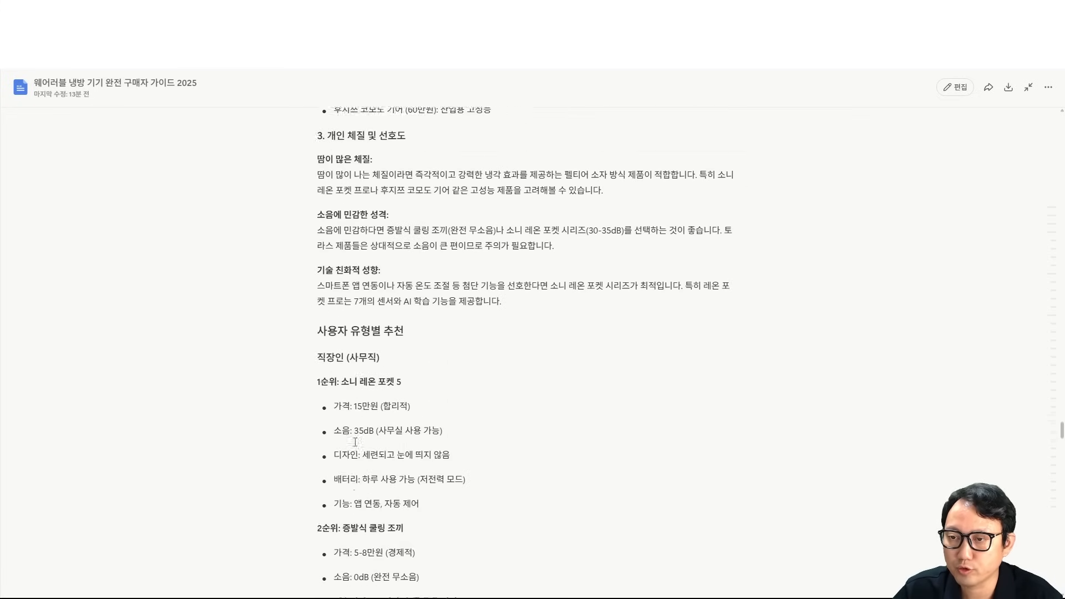
scroll(355, 442, down, 10)
scroll(320, 360, down, 20)
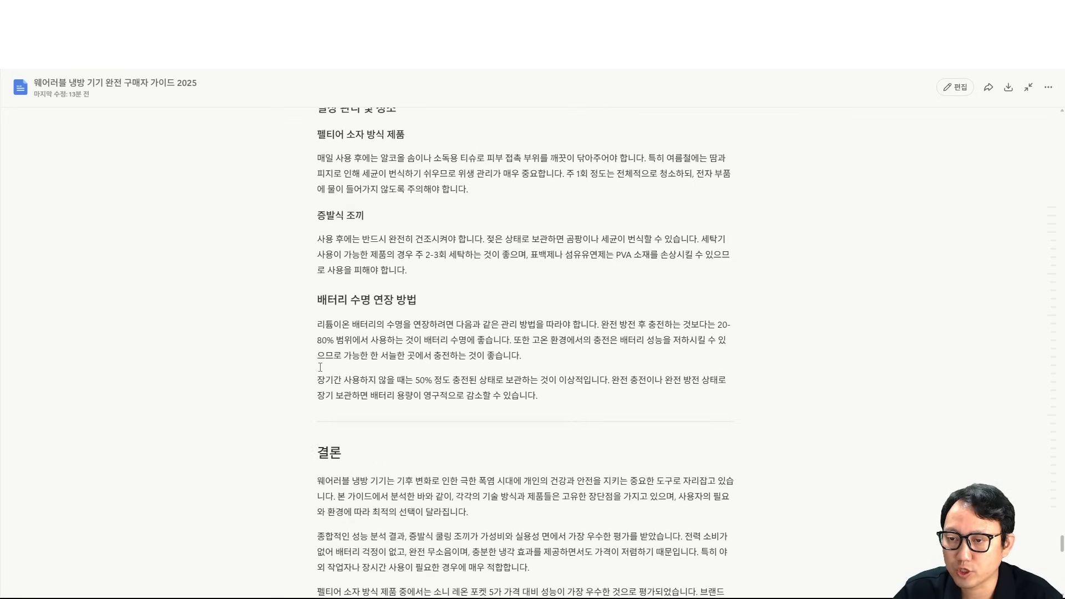
scroll(257, 427, down, 4)
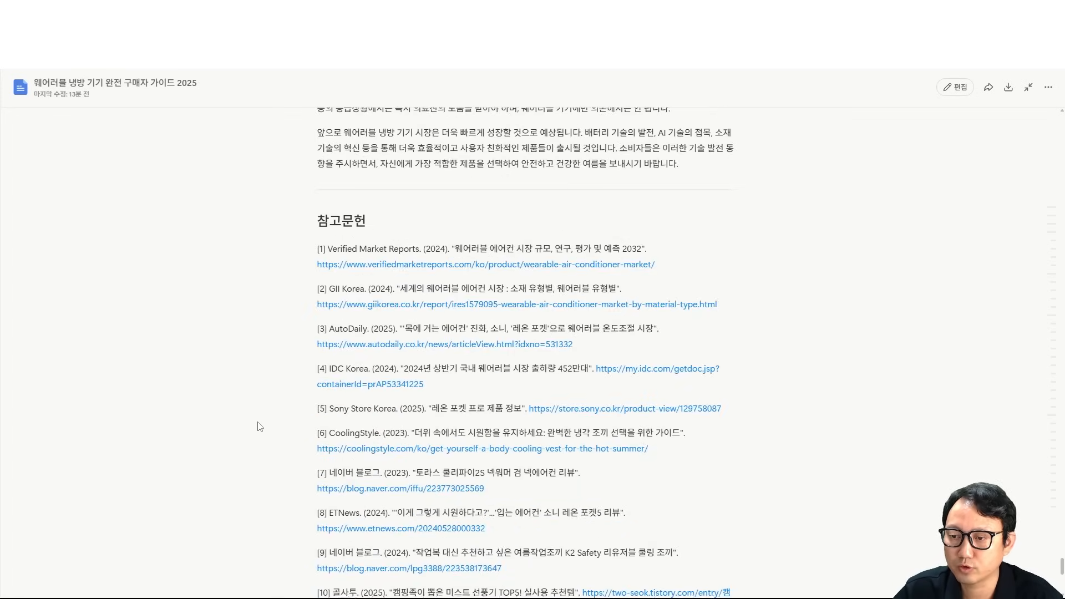
scroll(278, 450, down, 8)
scroll(278, 445, up, 8)
scroll(279, 443, up, 7)
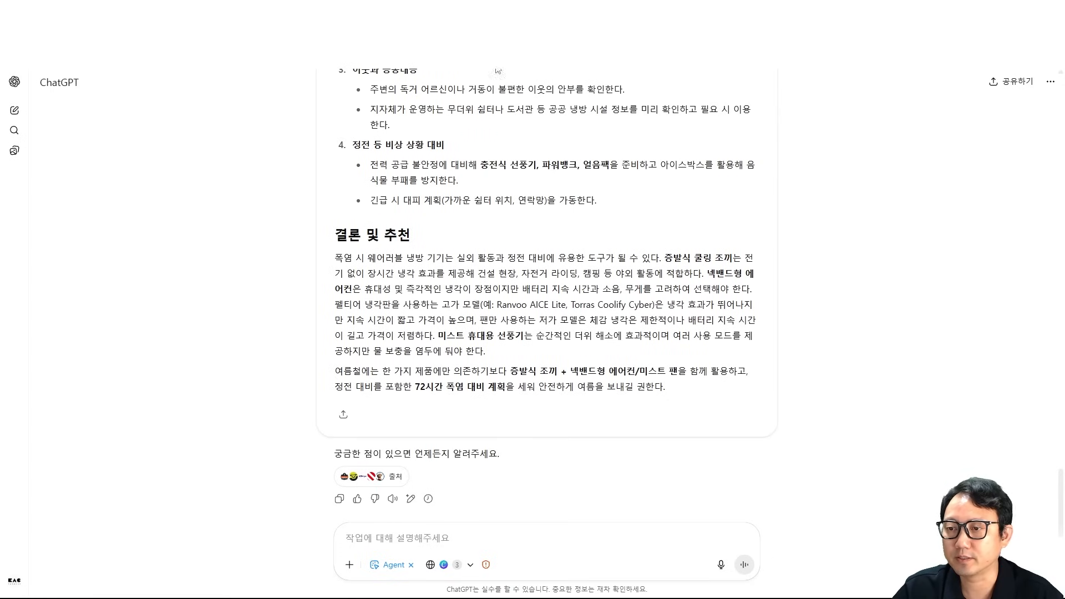
- Glance at ChatGPT's conclusion, return to the Manus guide and look back from its conclusion to the title and contents
scroll(544, 280, up, 15)
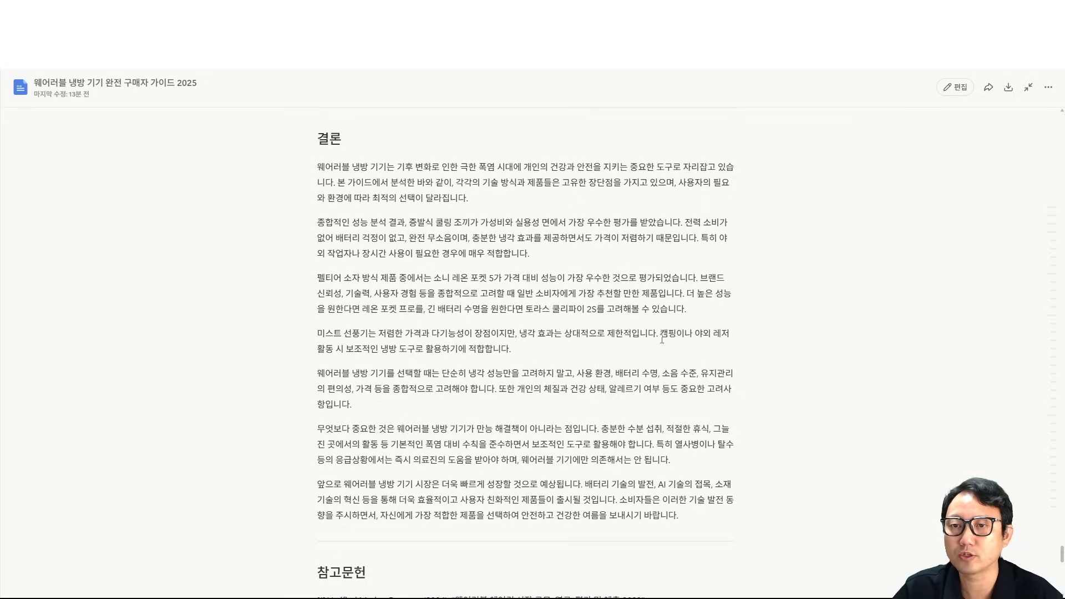
scroll(660, 337, up, 20)
scroll(659, 337, up, 20)
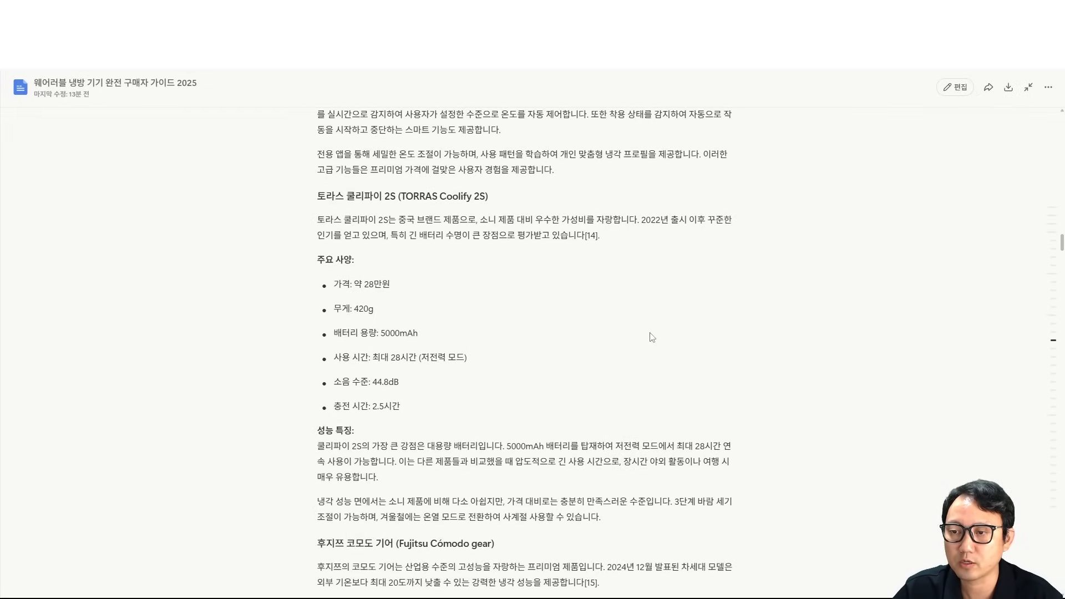
scroll(333, 301, up, 20)
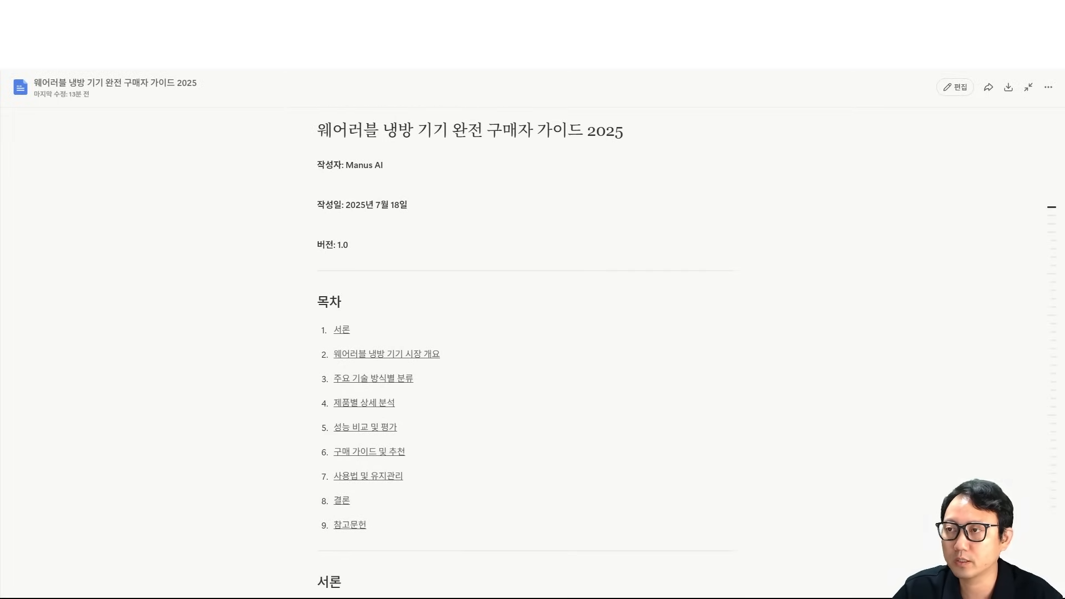
- Switch to Genspark and recheck its guide from the original prompt through the device types to the performance comparison
key(Escape)
scroll(659, 337, up, 20)
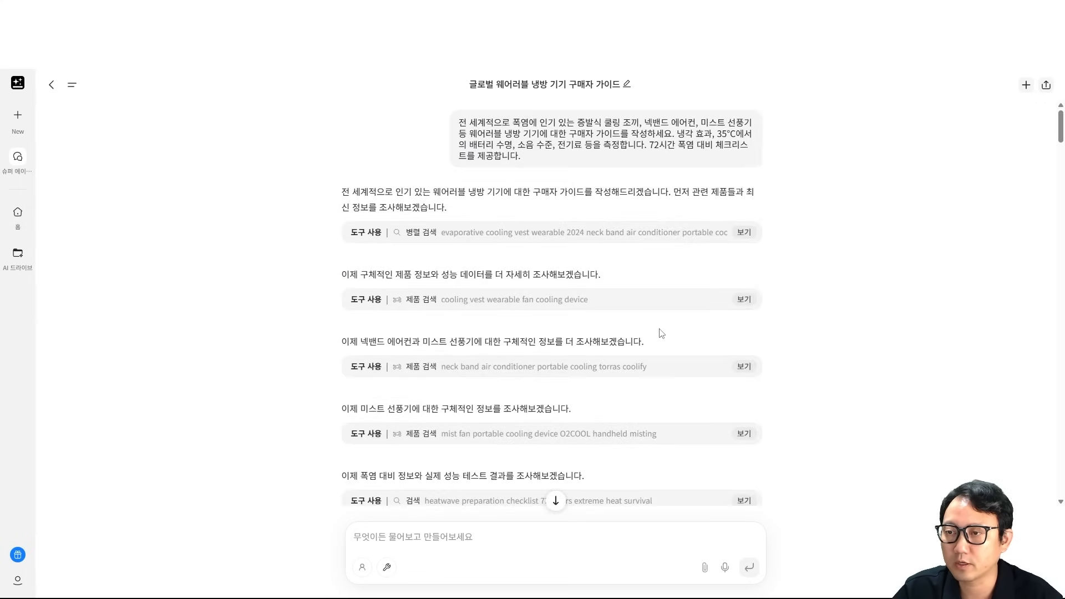
scroll(661, 334, down, 20)
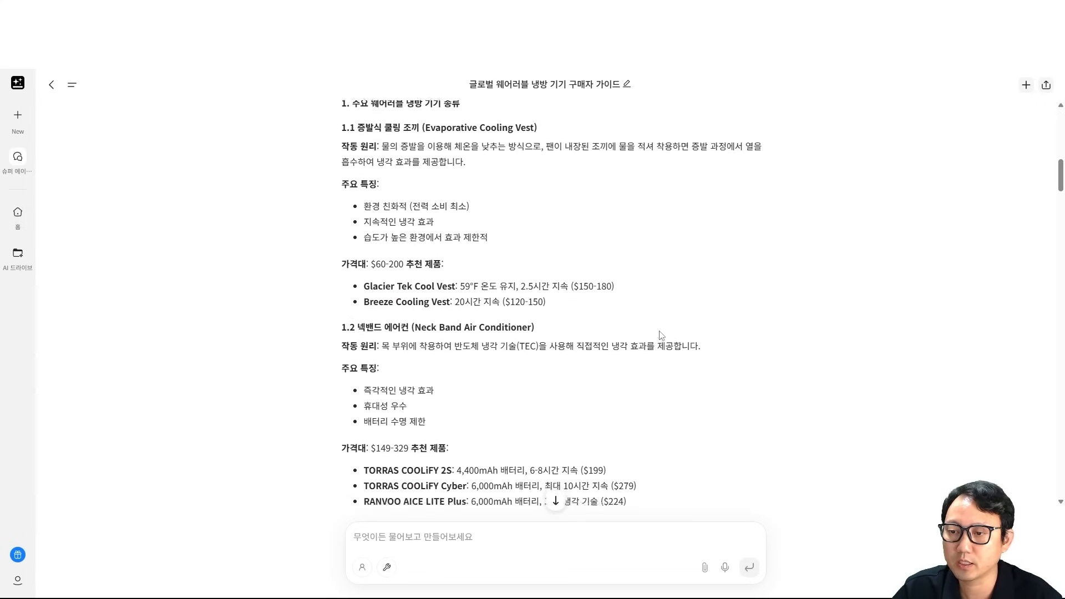
scroll(661, 336, down, 10)
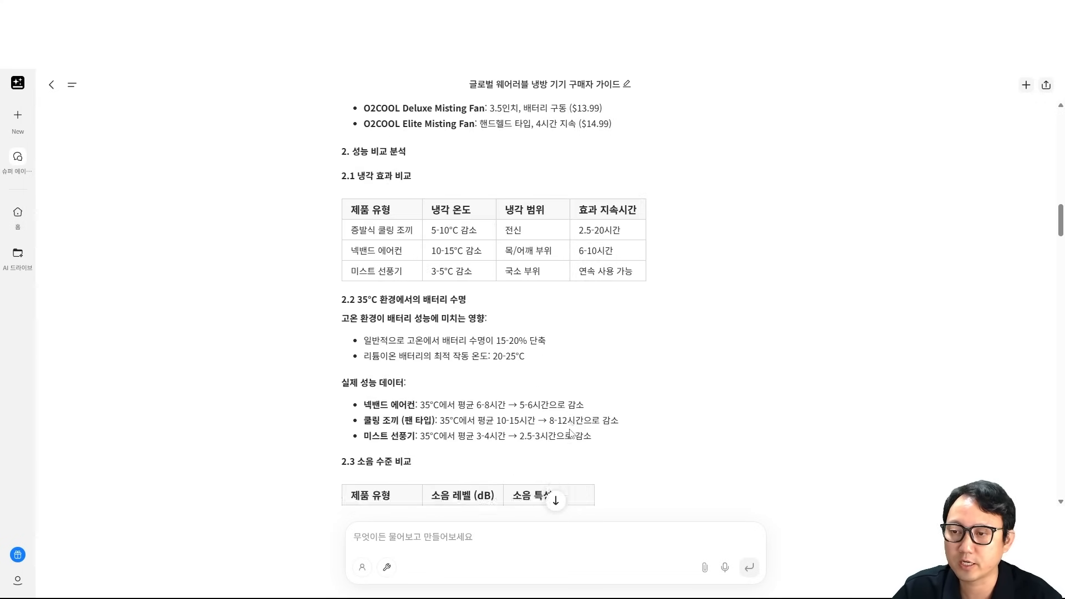
scroll(572, 433, down, 10)
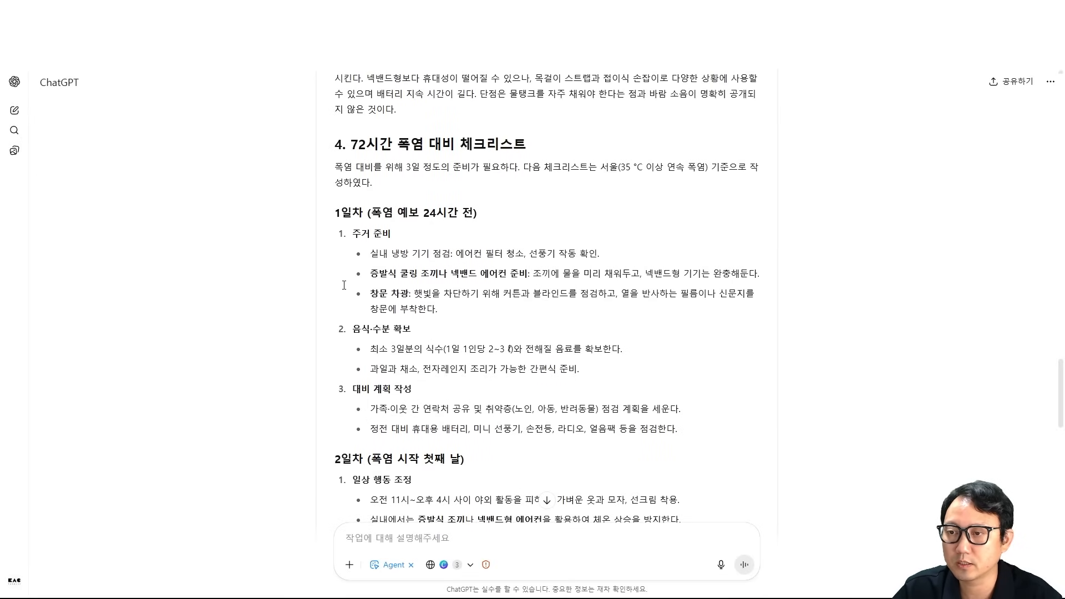
- Switch to ChatGPT and re-examine its guide's introduction and evaporative cooling vest comparison table
scroll(348, 309, up, 10)
scroll(348, 309, up, 15)
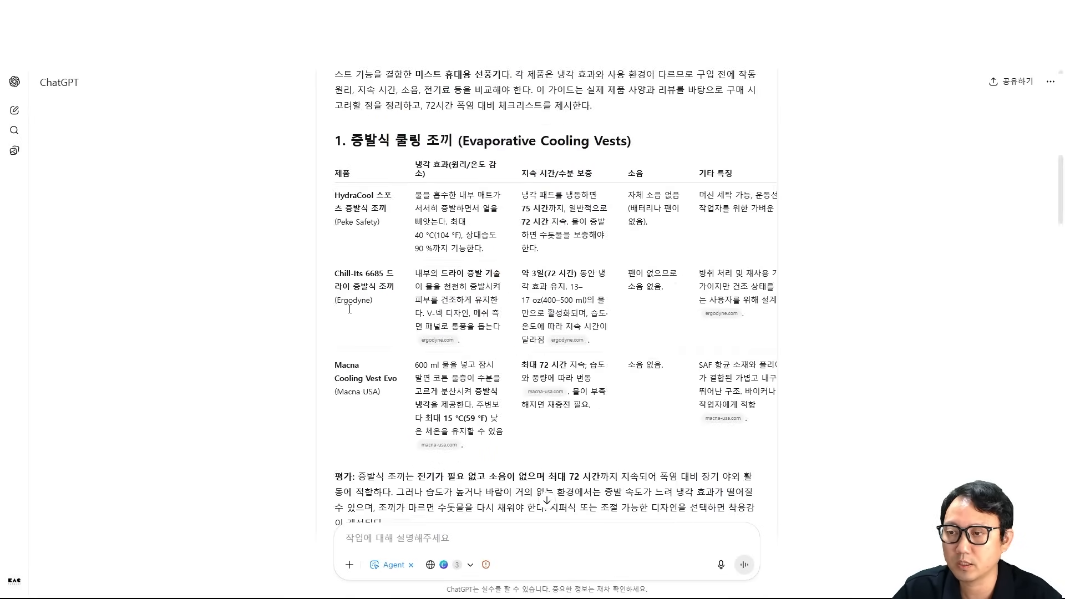
scroll(350, 308, down, 4)
scroll(350, 308, down, 4)
scroll(349, 306, up, 1)
scroll(347, 305, down, 7)
scroll(346, 303, up, 5)
scroll(346, 303, up, 2)
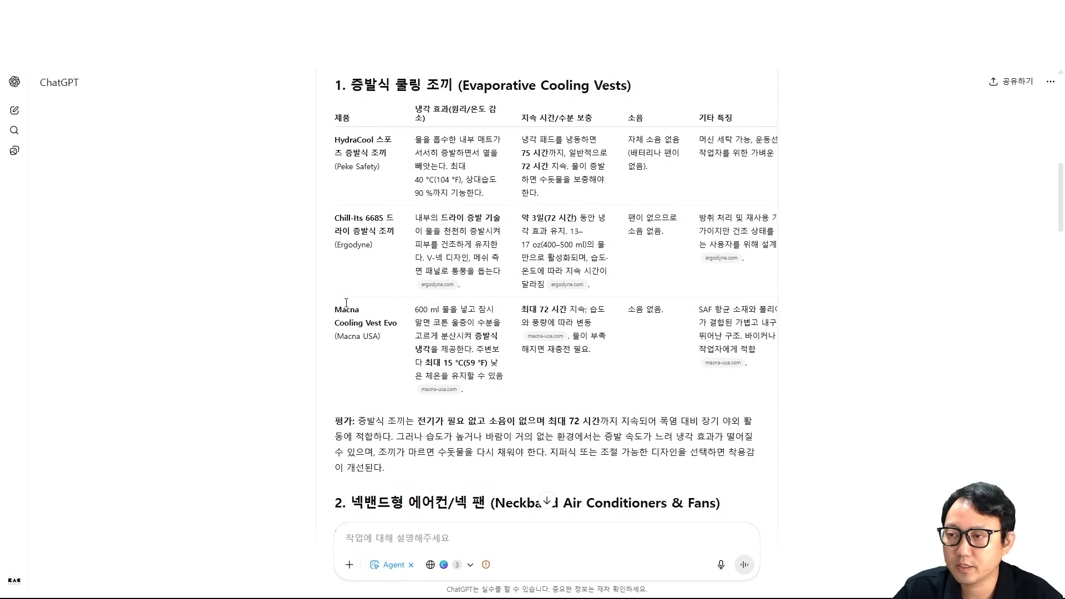
scroll(346, 303, up, 5)
- Review ChatGPT's neckband air conditioner and fan section, including the model comparison and its evaluation notes
scroll(346, 303, down, 10)
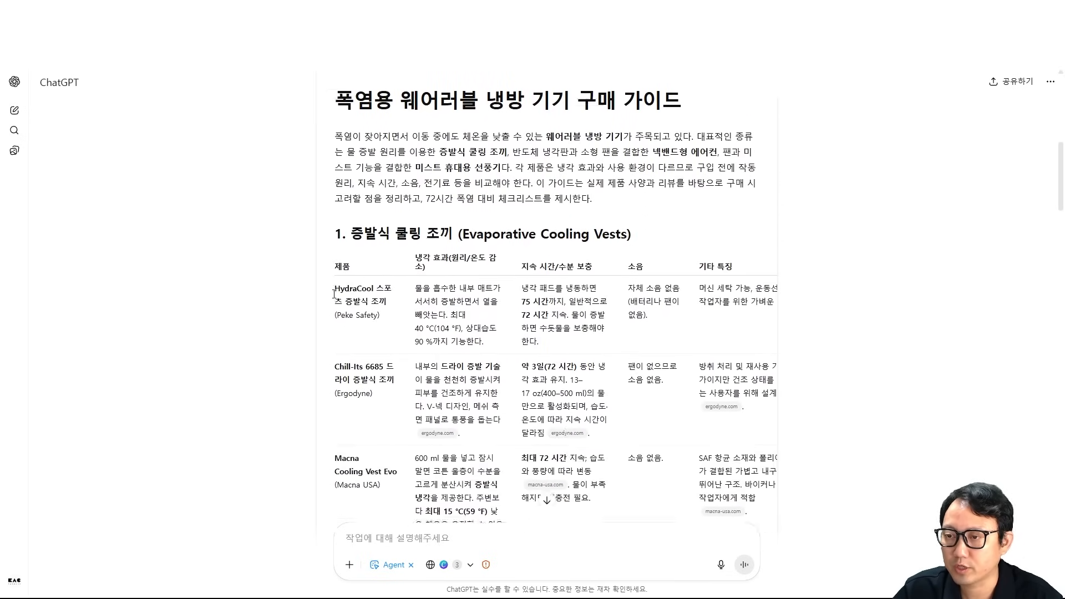
scroll(334, 294, down, 2)
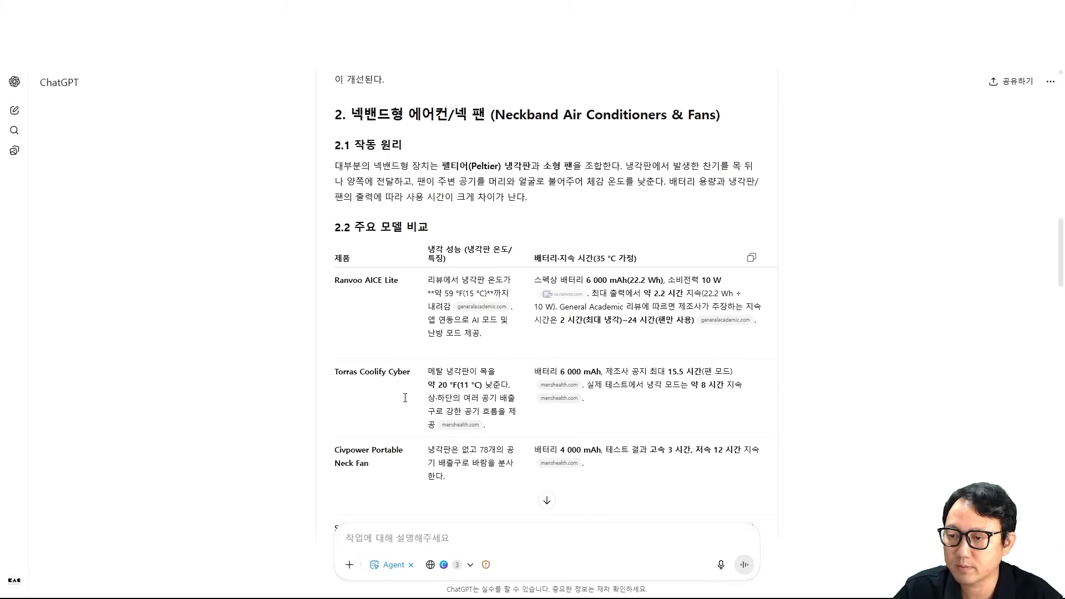
scroll(398, 387, down, 5)
scroll(396, 384, down, 8)
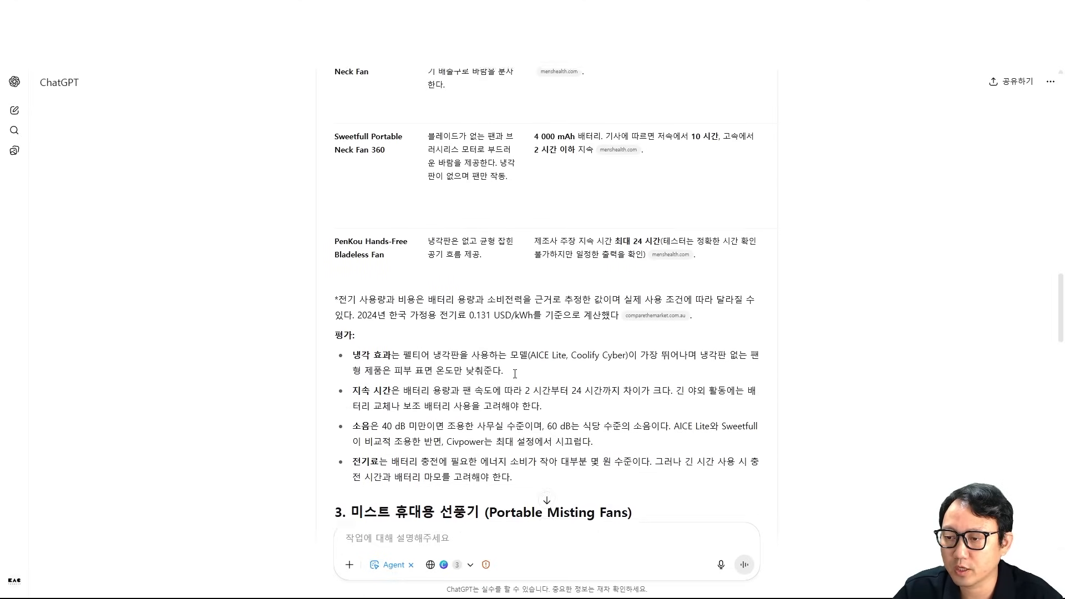